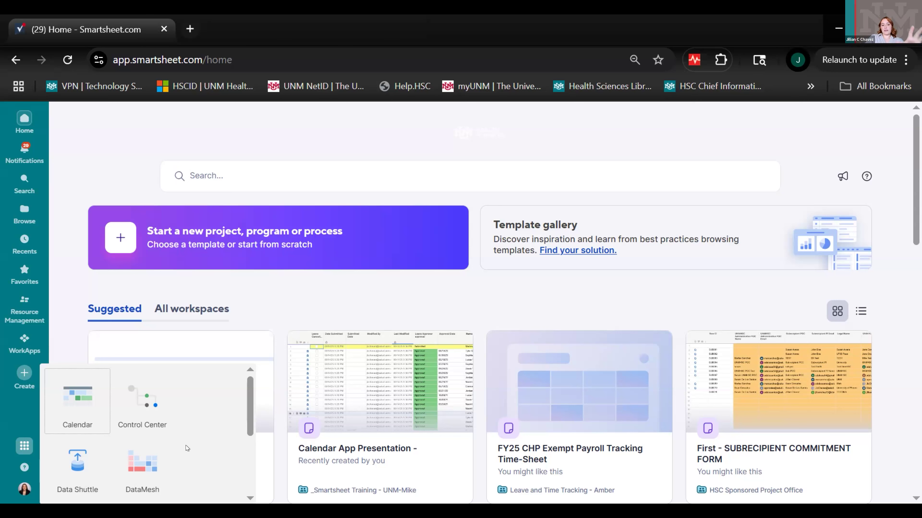
# - Open Dynamic View from the Smartsheet apps and browse the My Views list
pyautogui.scroll(-4, 186, 445)
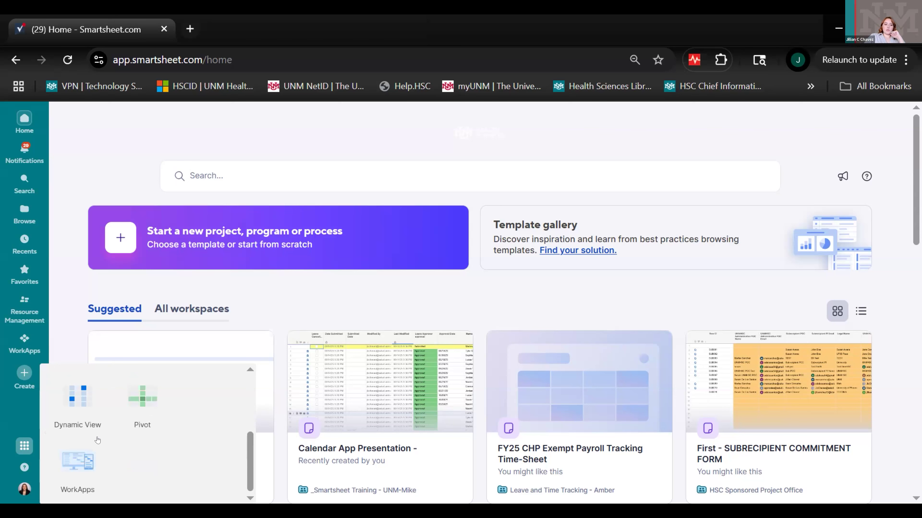
pyautogui.click(87, 390)
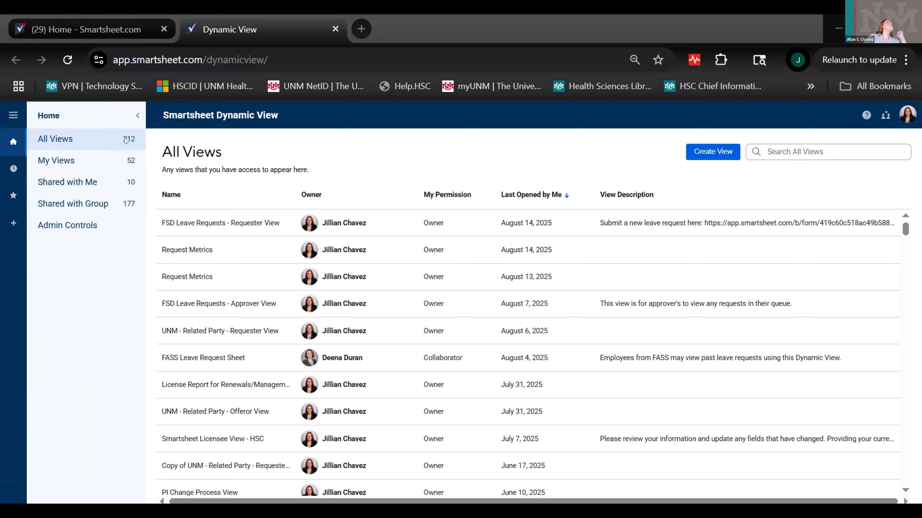
pyautogui.click(96, 181)
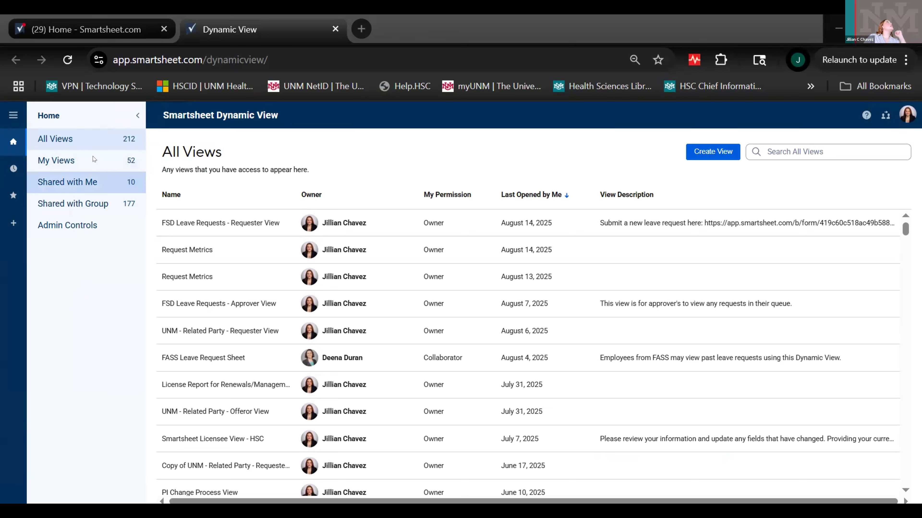
pyautogui.click(93, 160)
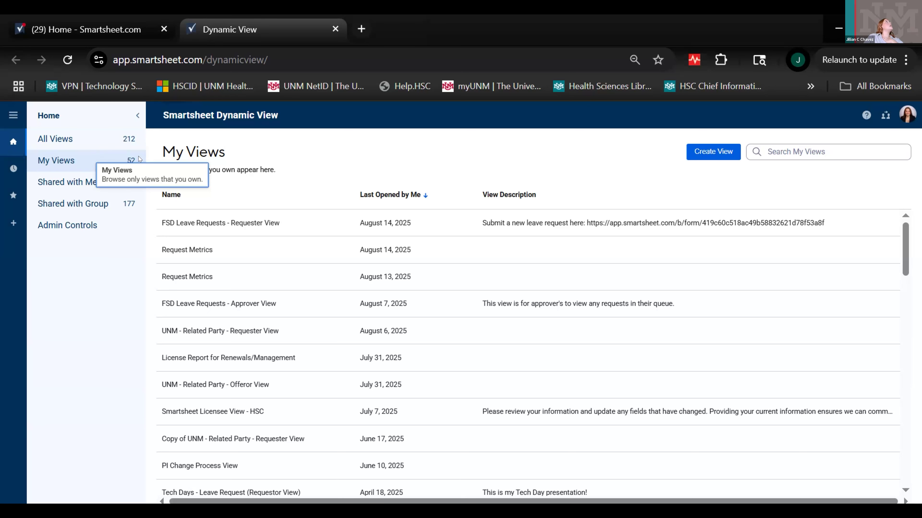
pyautogui.scroll(-10, 325, 303)
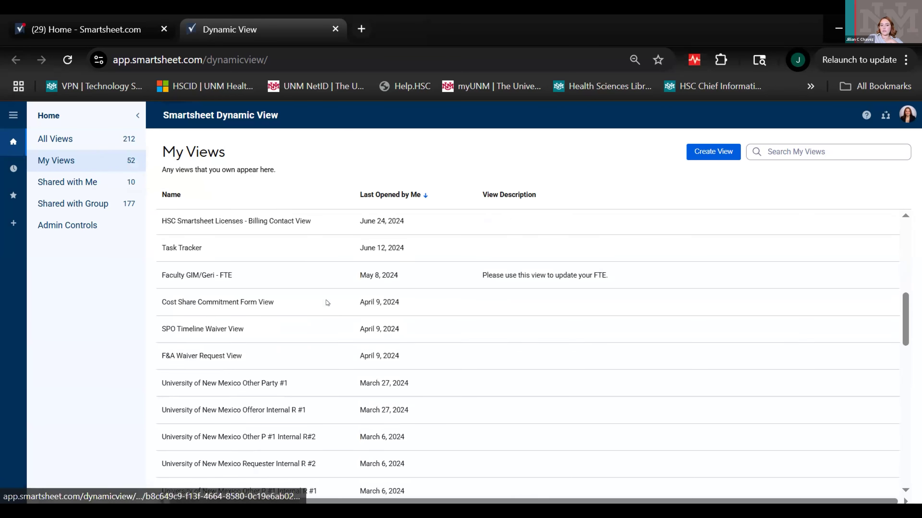
pyautogui.scroll(10, 327, 302)
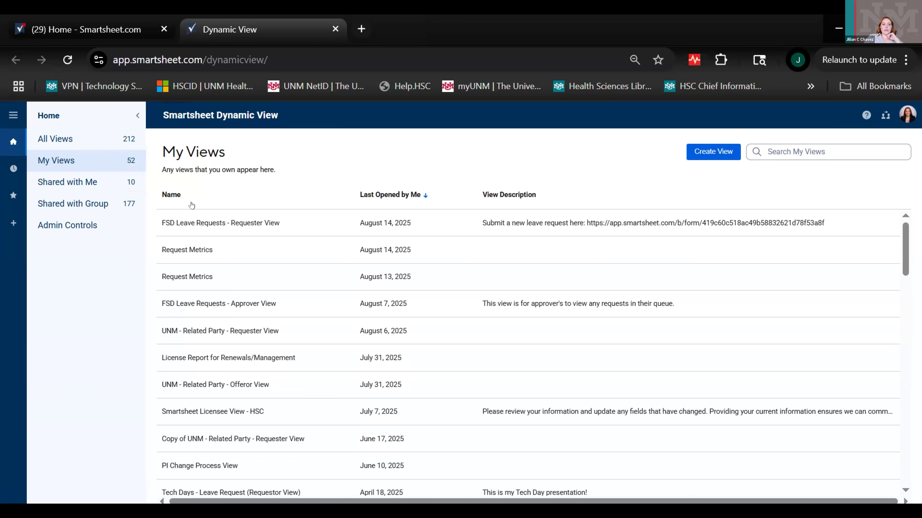
# - Browse the views listed under Shared with Me and under Shared with Group
pyautogui.click(78, 186)
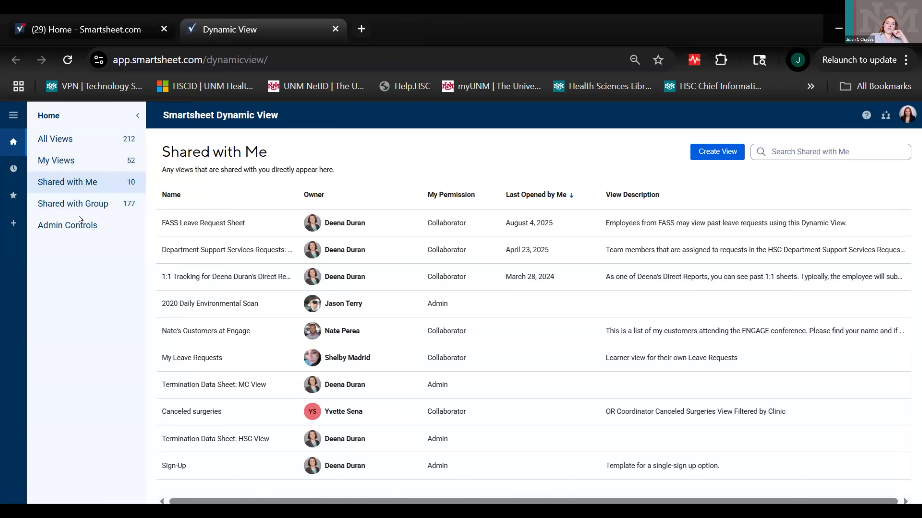
pyautogui.click(80, 203)
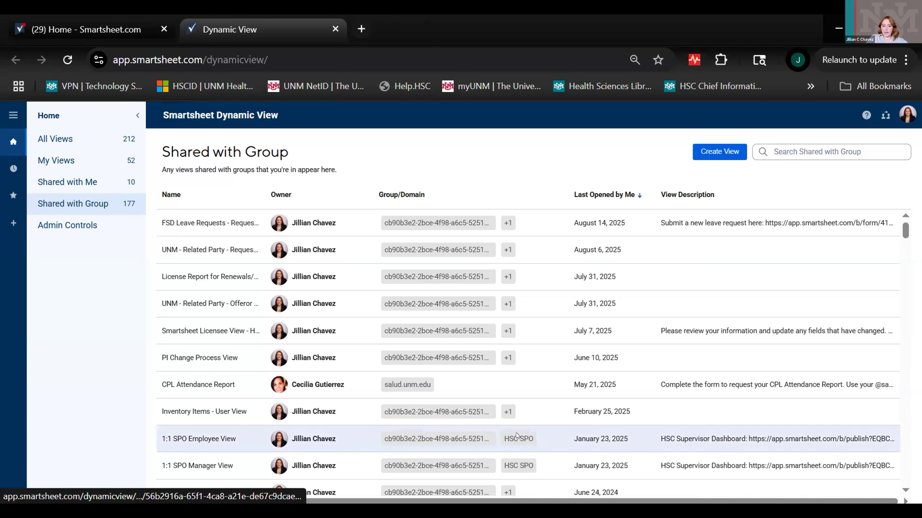
pyautogui.scroll(-15, 512, 435)
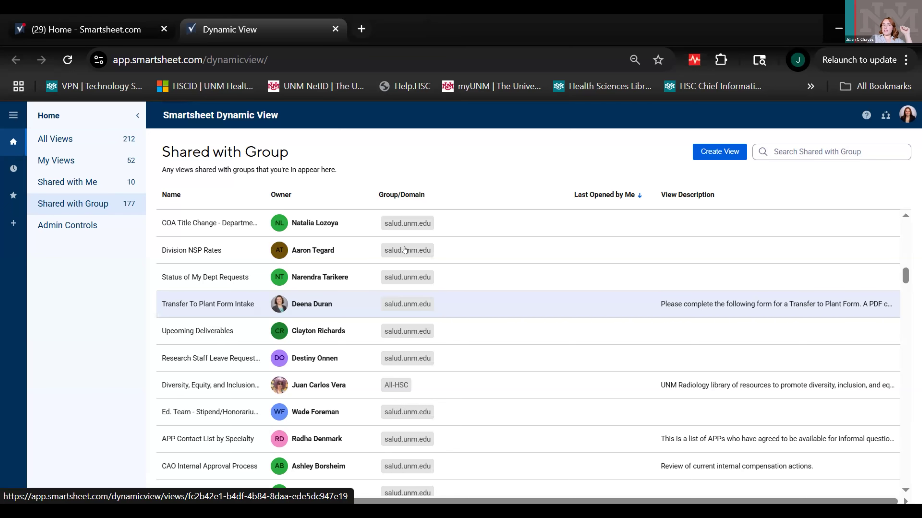
# - Open the Division NSP Rates view from the group-shared list and return to that list
pyautogui.click(214, 244)
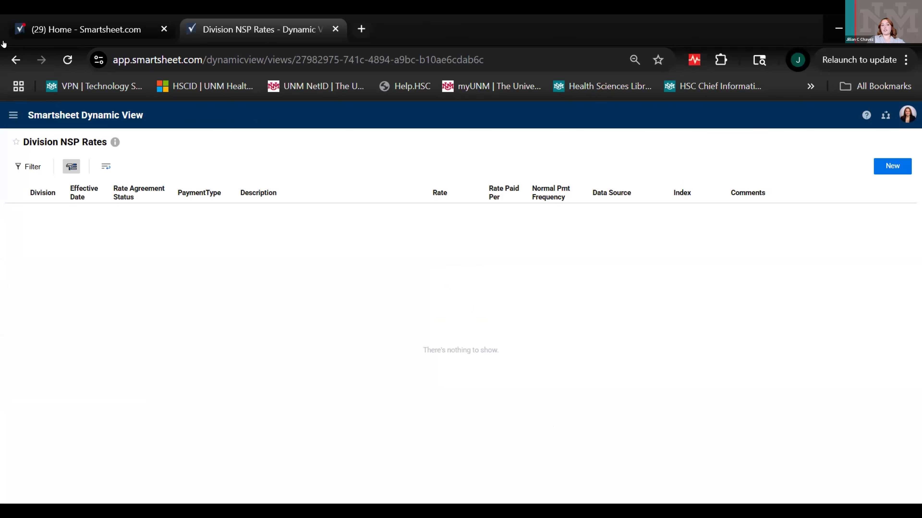
pyautogui.click(12, 62)
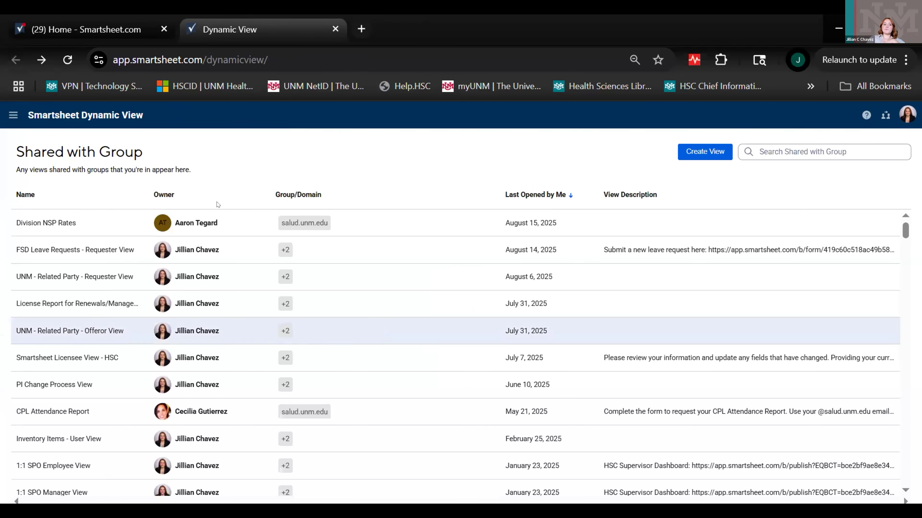
# - Look at the Recently Opened views and the Favorites, and collapse the navigation
pyautogui.click(13, 115)
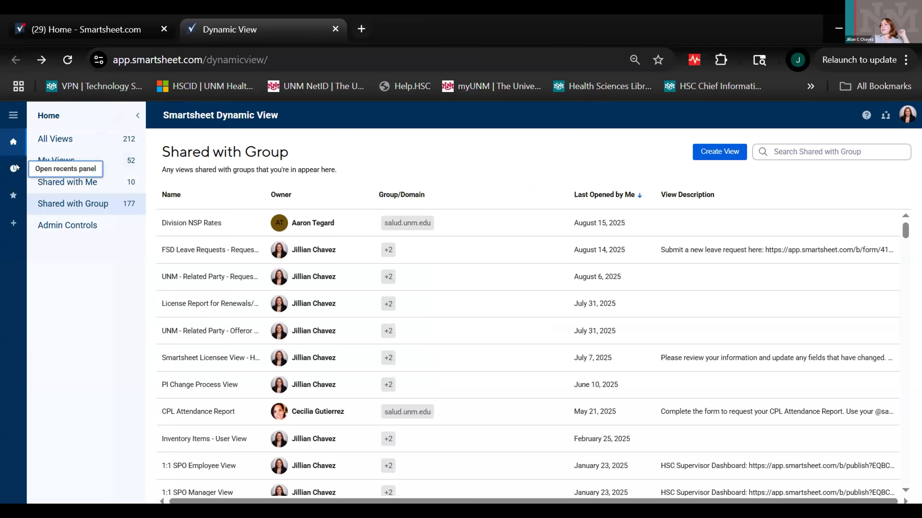
pyautogui.click(16, 165)
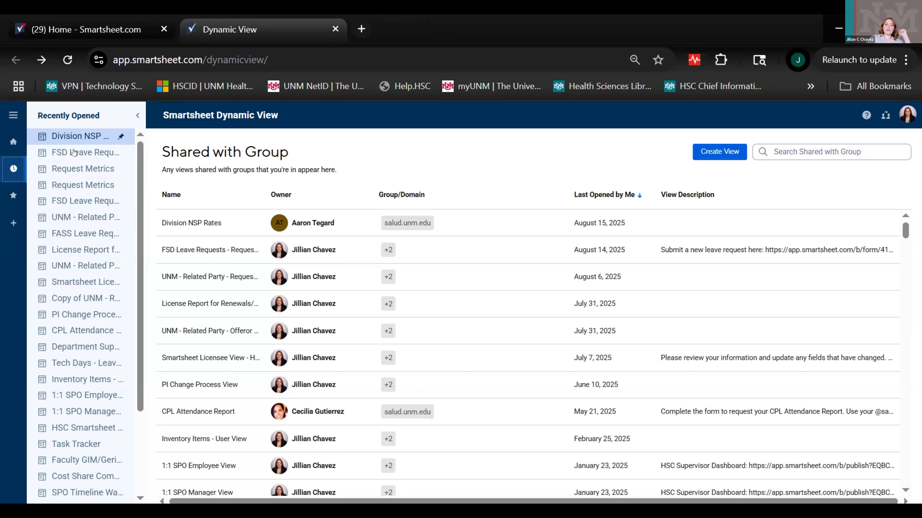
pyautogui.click(12, 196)
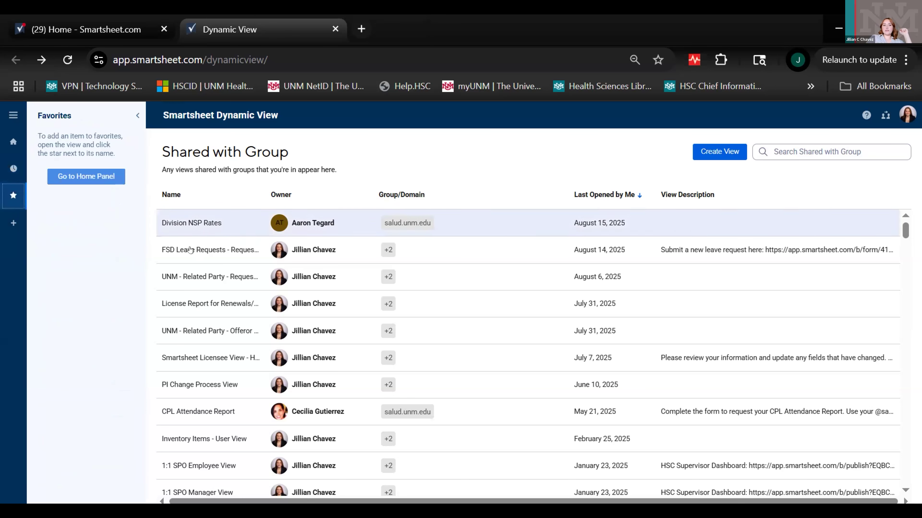
pyautogui.click(135, 117)
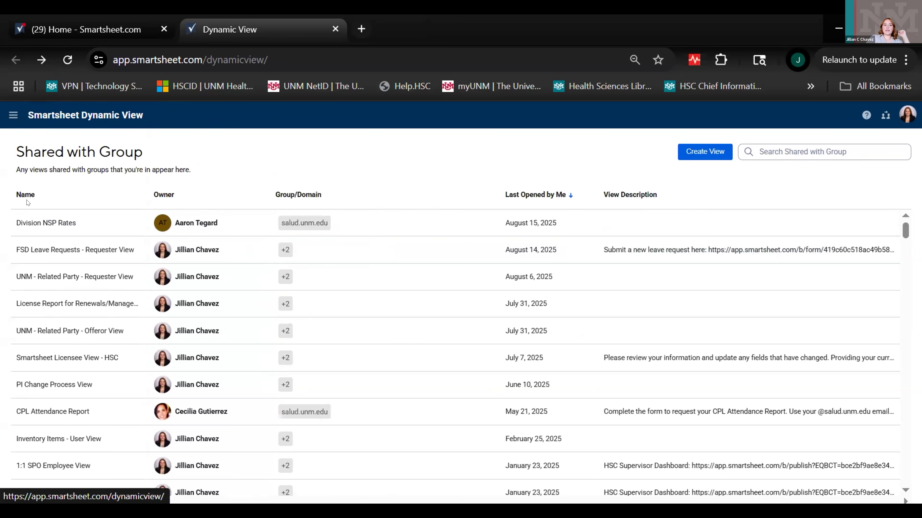
# - Open FSD Leave Requests - Requester View from My Views, mark it as a favorite and show the Favorites list
pyautogui.click(13, 115)
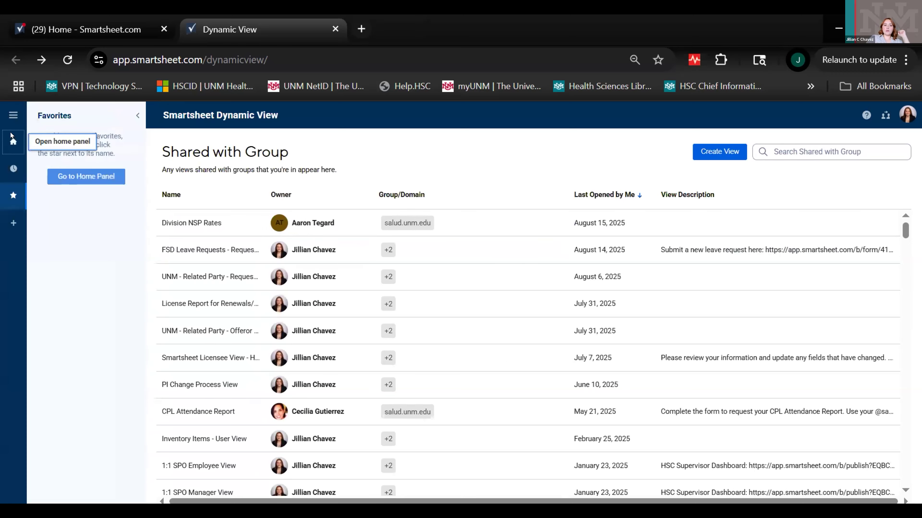
pyautogui.click(13, 142)
pyautogui.click(80, 157)
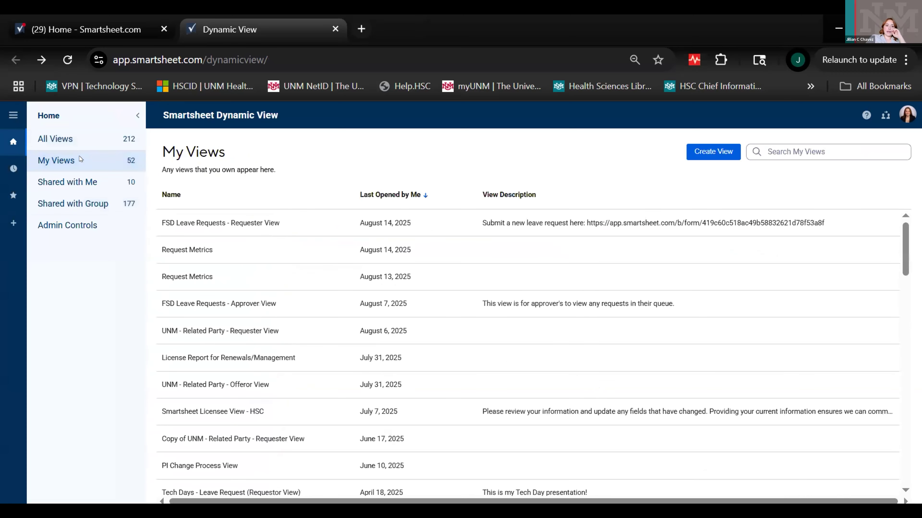
pyautogui.click(268, 216)
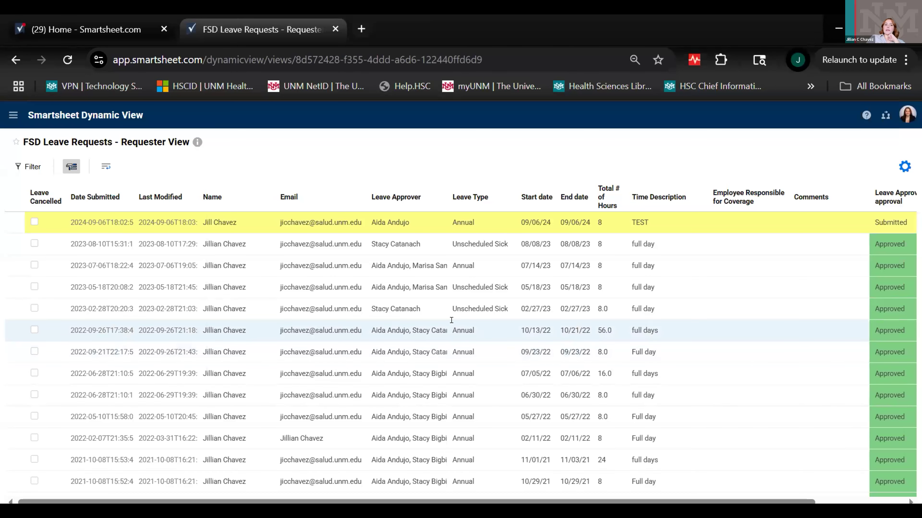
pyautogui.click(16, 142)
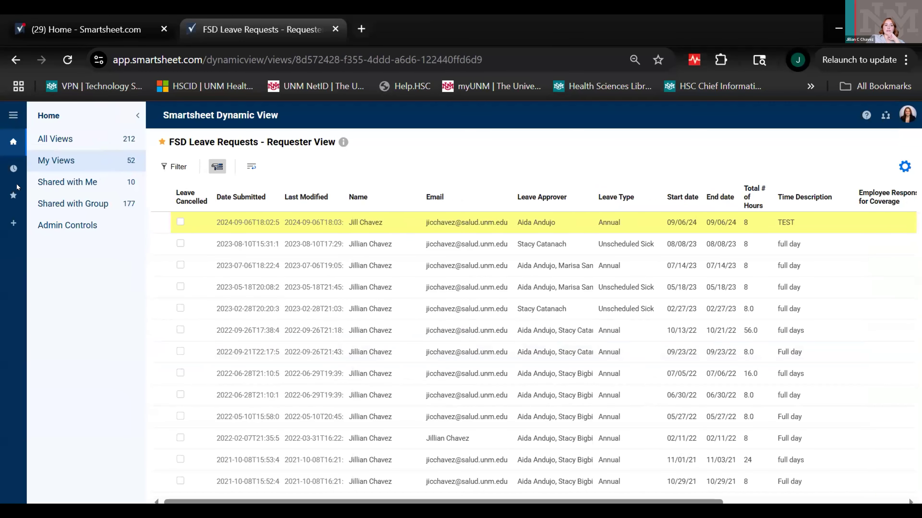
pyautogui.click(14, 196)
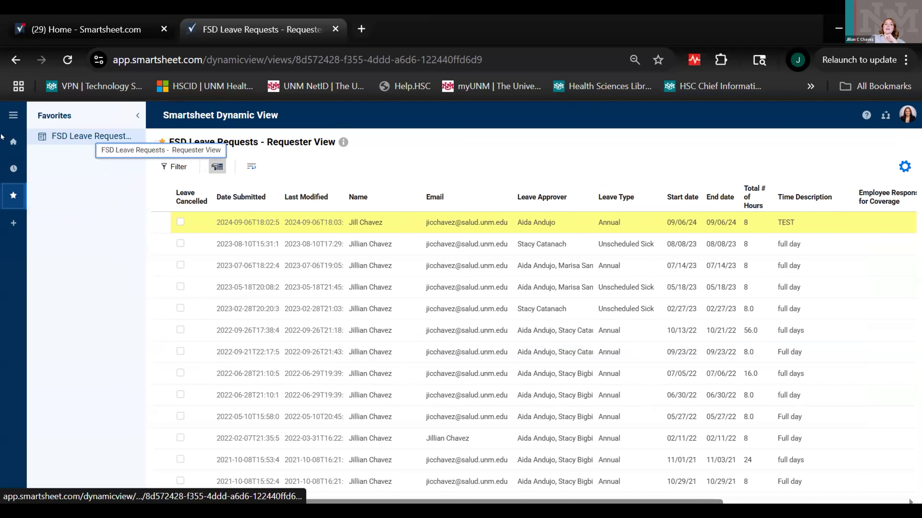
# - Go back to All Views and reopen FSD Leave Requests - Requester View from the Favorites
pyautogui.click(6, 115)
pyautogui.click(5, 115)
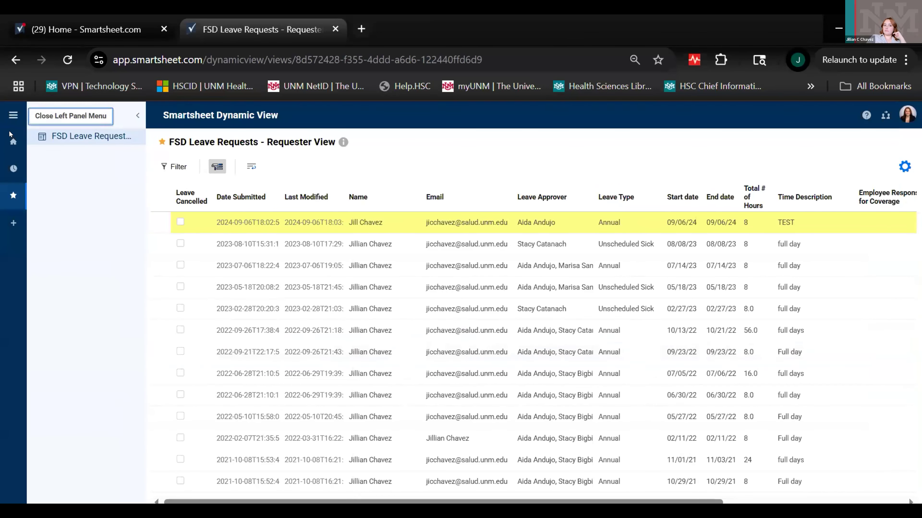
pyautogui.click(71, 140)
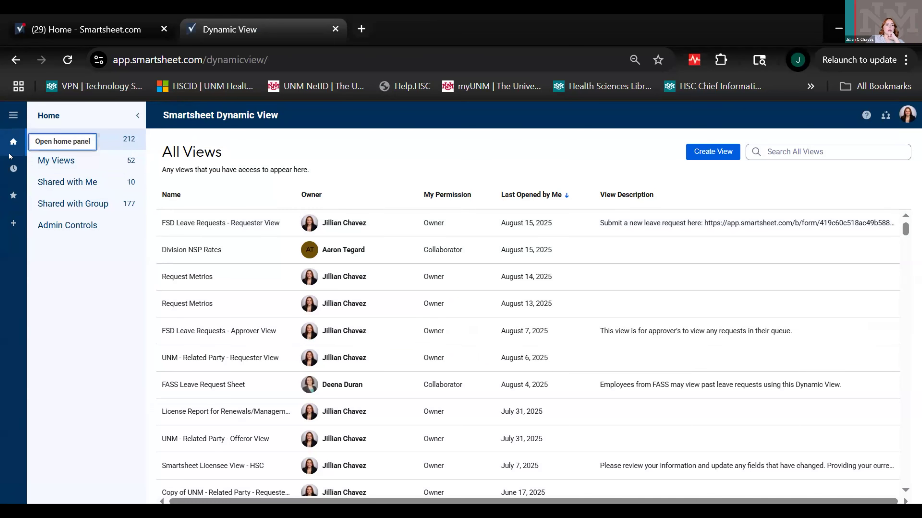
pyautogui.click(15, 196)
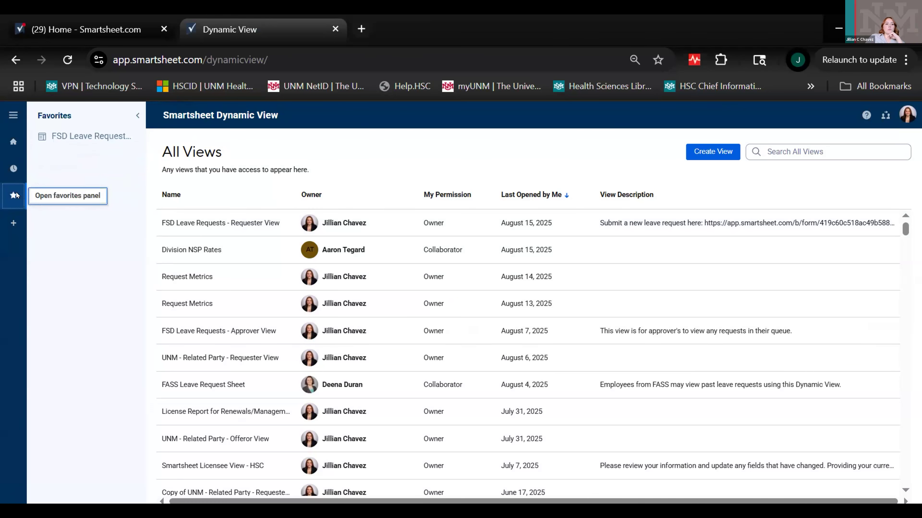
pyautogui.click(73, 137)
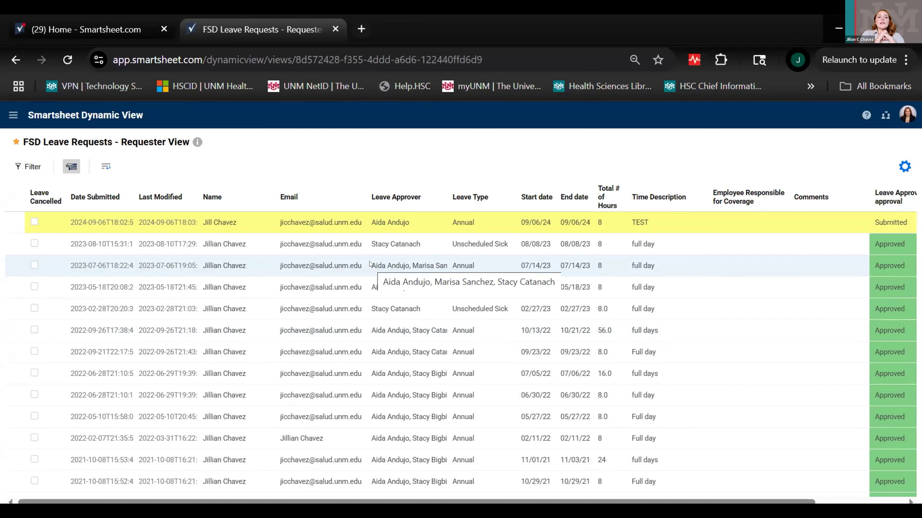
# - Open the details of the leave request described as TEST and review all of its data fields
pyautogui.click(291, 218)
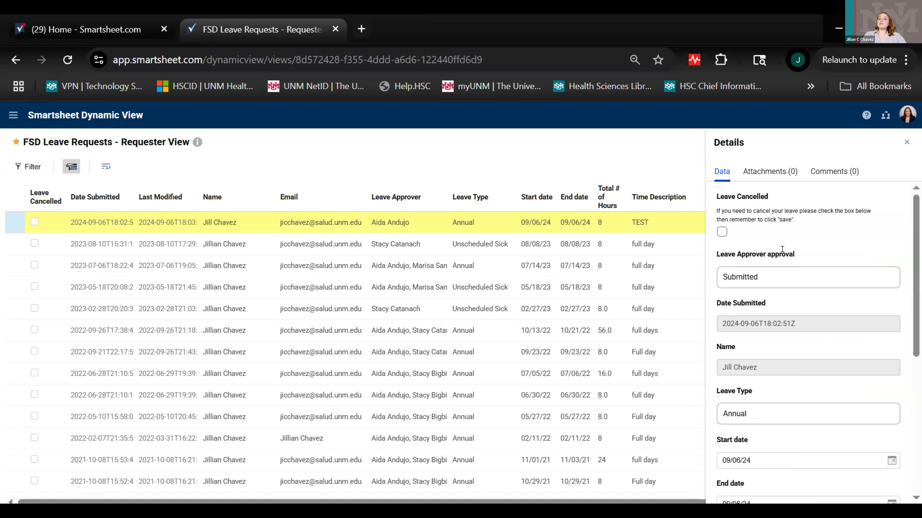
pyautogui.click(770, 272)
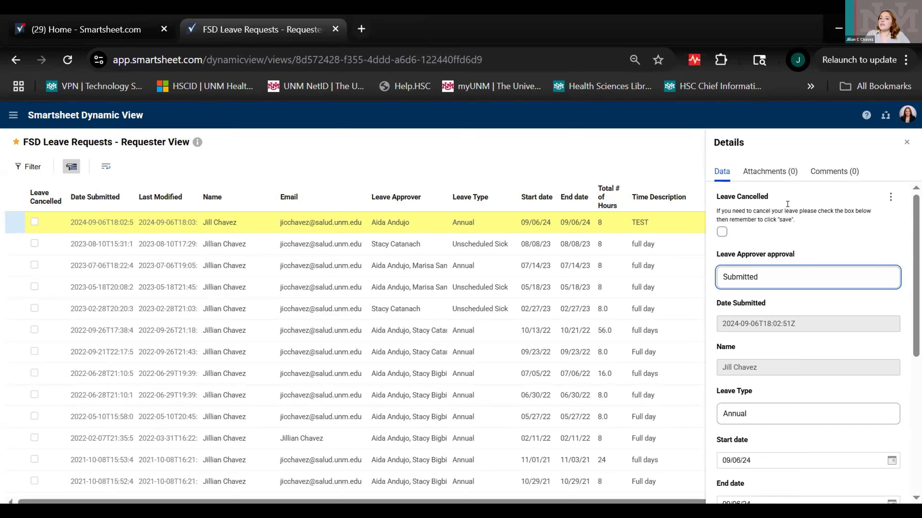
pyautogui.scroll(-2, 772, 248)
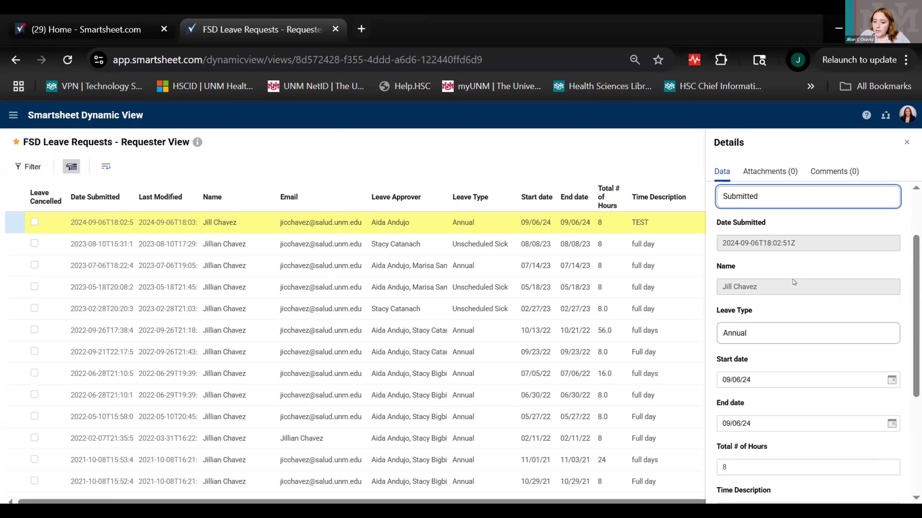
pyautogui.scroll(-5, 792, 280)
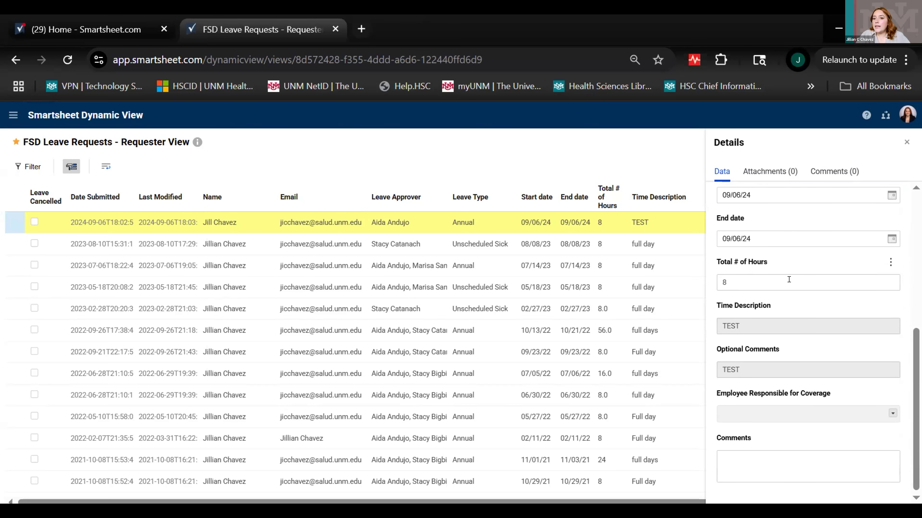
pyautogui.scroll(7, 789, 280)
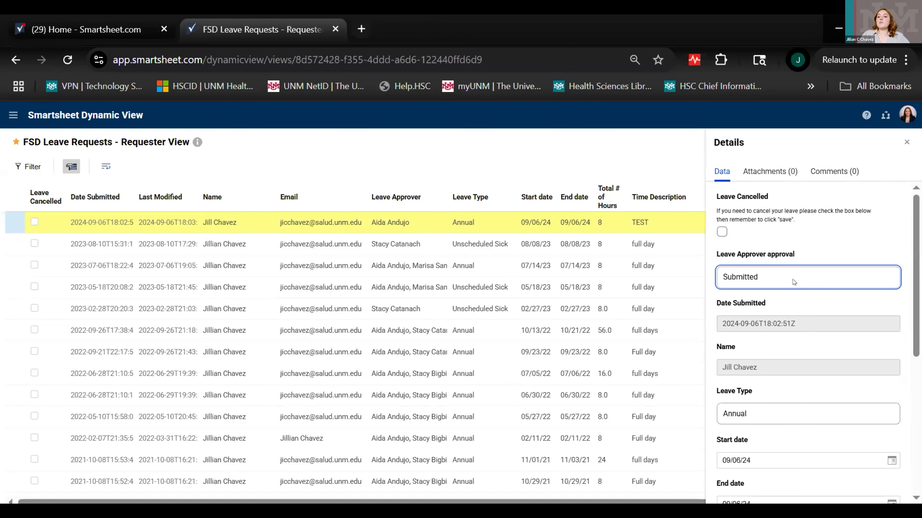
pyautogui.scroll(-1, 792, 280)
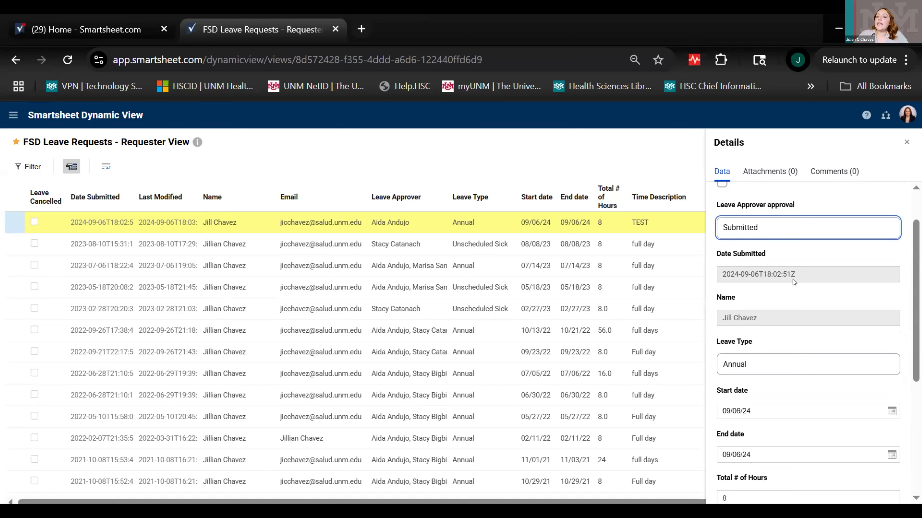
pyautogui.scroll(1, 792, 279)
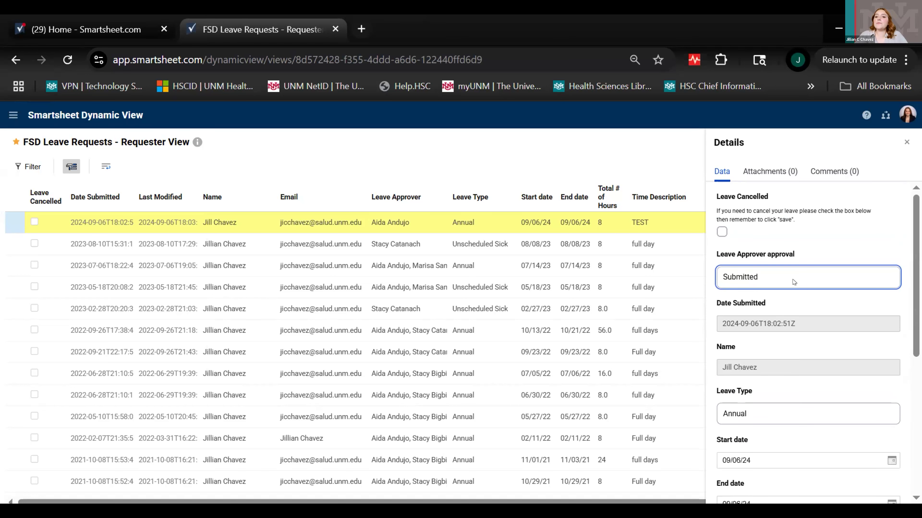
# - Check the TEST request's attachments and comments, and close its details
pyautogui.click(718, 170)
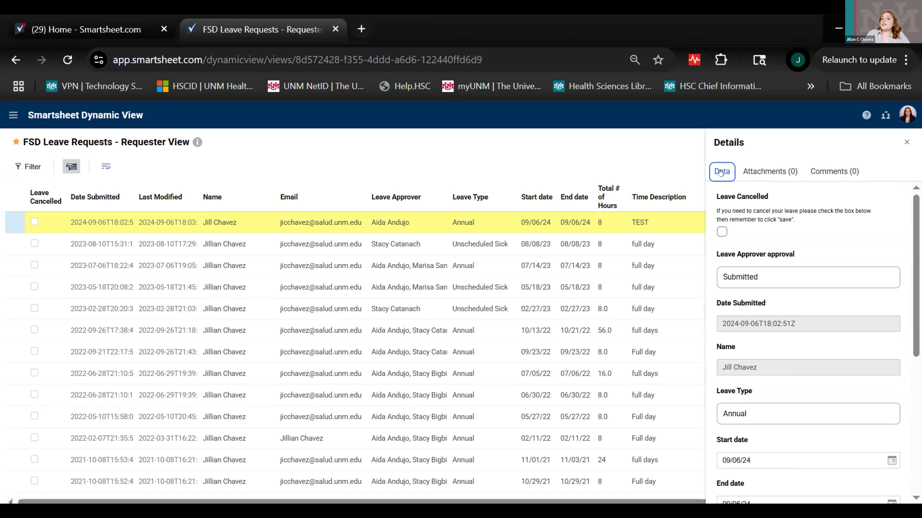
pyautogui.click(763, 173)
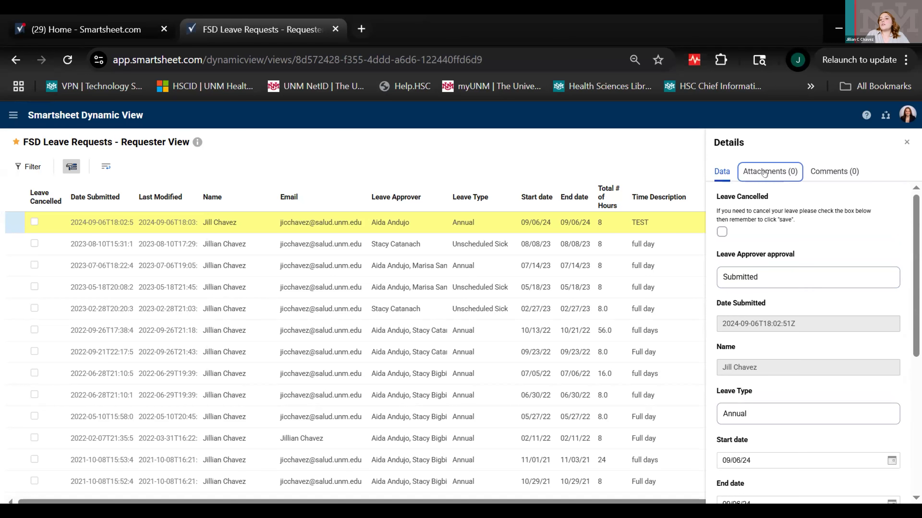
pyautogui.click(827, 169)
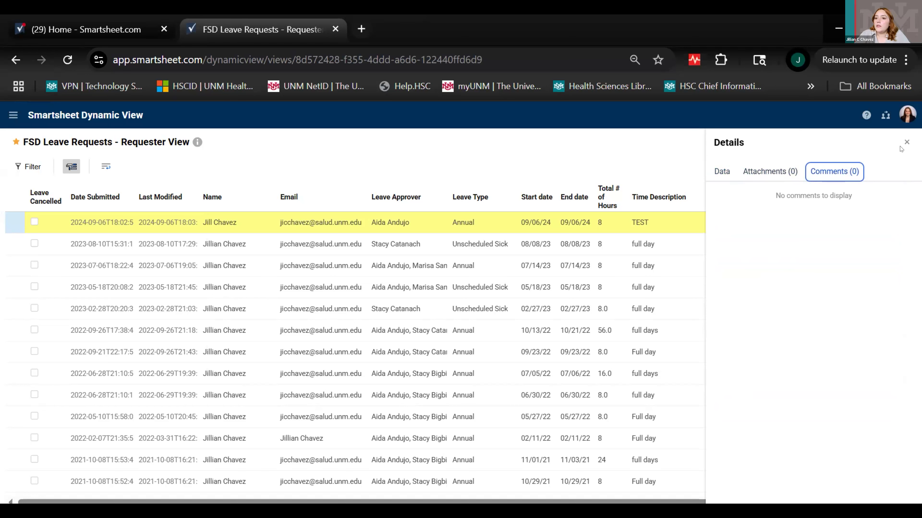
pyautogui.click(904, 142)
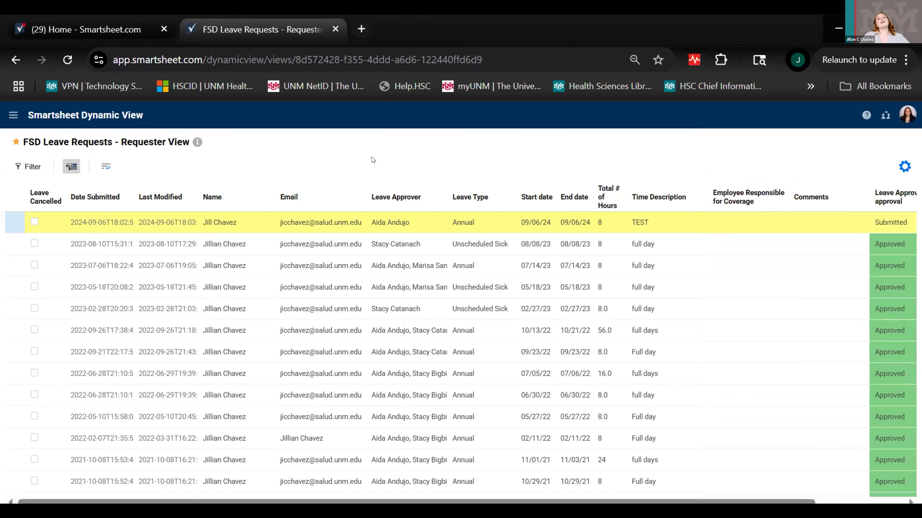
# - Look at the view's filter options without applying any, and hide the grid's formatting briefly before showing it again
pyautogui.click(27, 166)
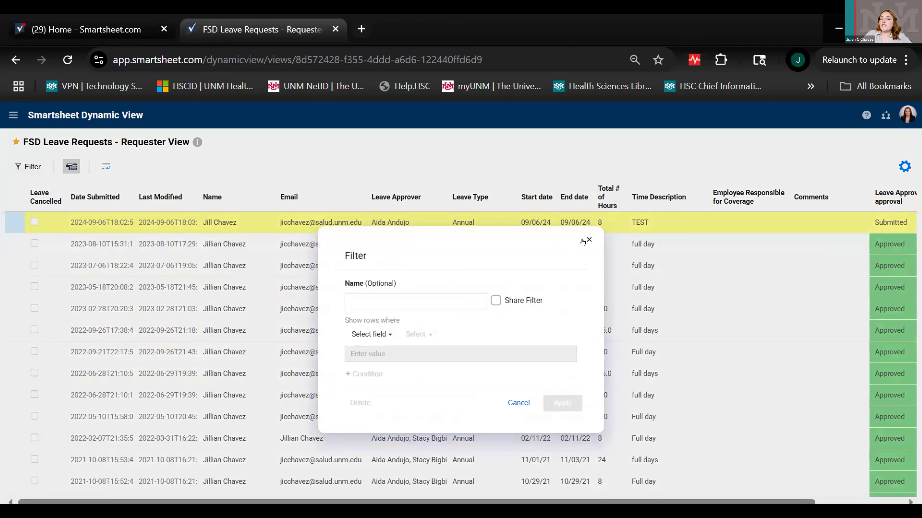
pyautogui.click(588, 240)
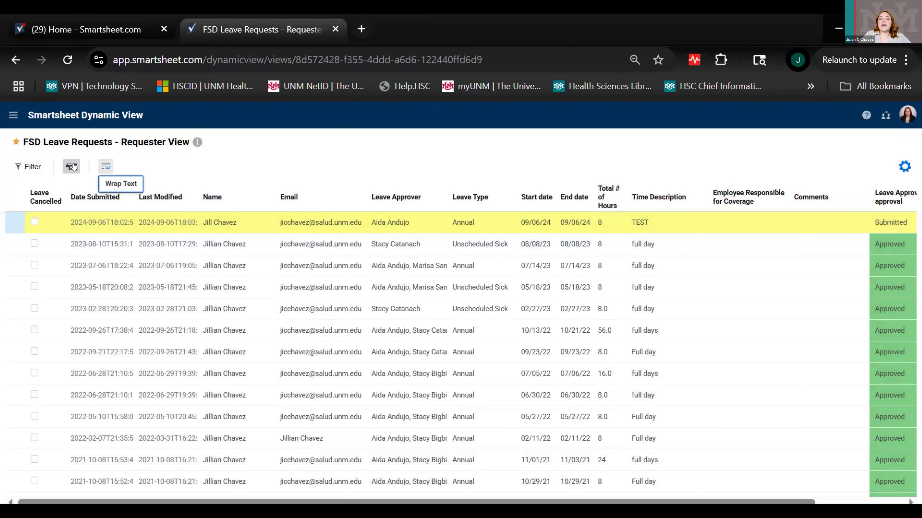
pyautogui.click(66, 167)
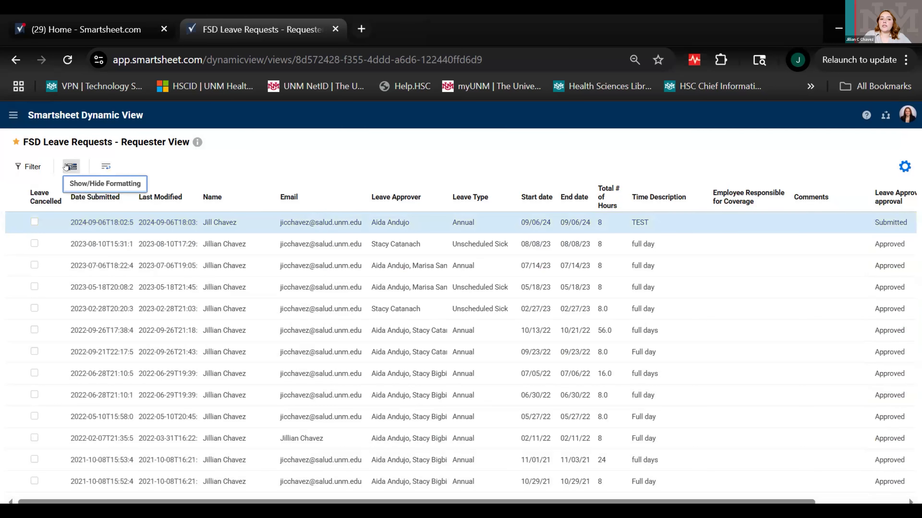
pyautogui.click(66, 167)
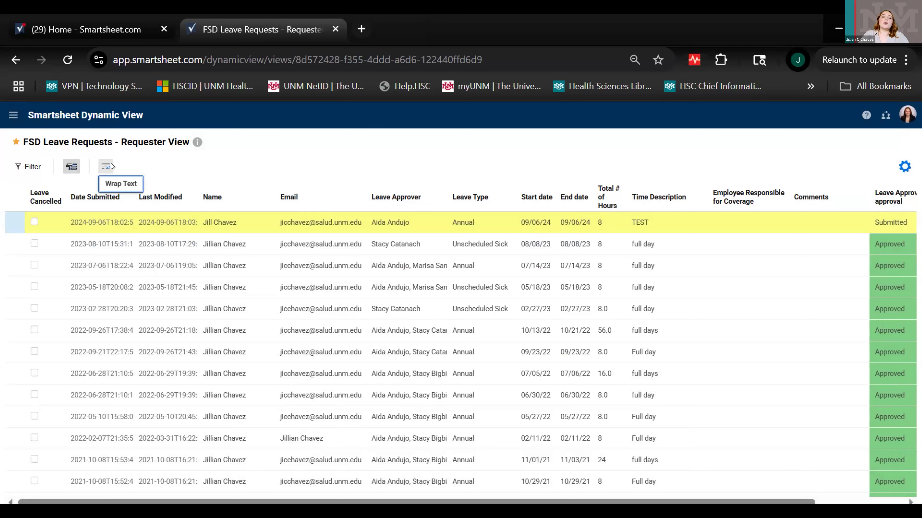
# - Turn on text wrapping for the leave request grid, and read the view's description before closing it
pyautogui.click(99, 165)
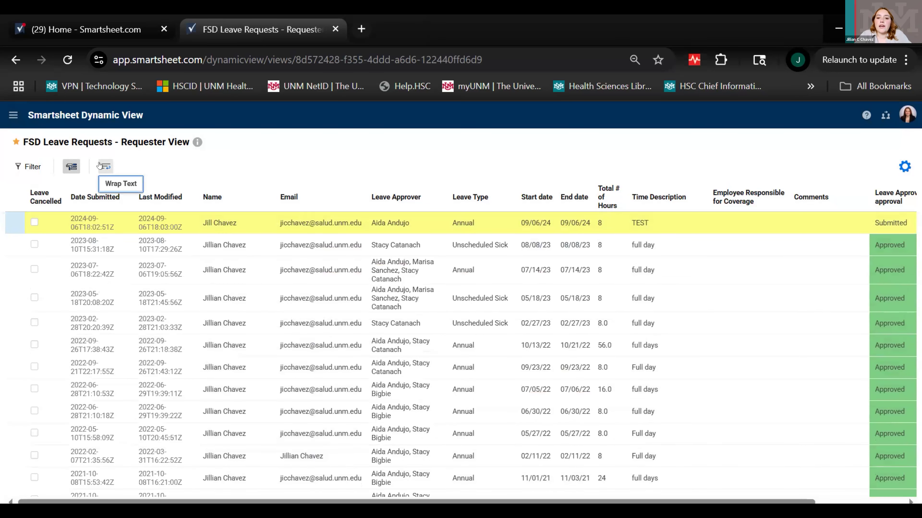
pyautogui.click(100, 166)
pyautogui.click(99, 166)
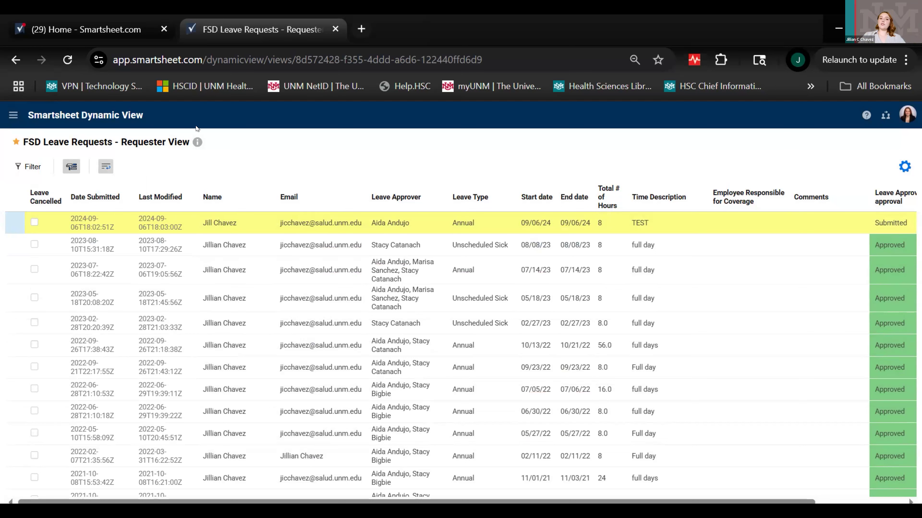
pyautogui.click(197, 142)
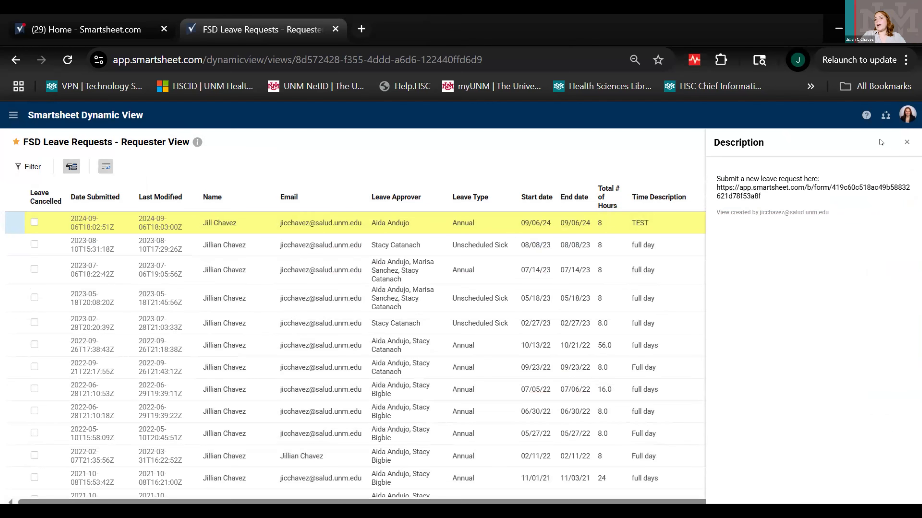
pyautogui.click(906, 142)
# - Return to the Dynamic View home and browse the All Views and My Views lists
pyautogui.click(13, 115)
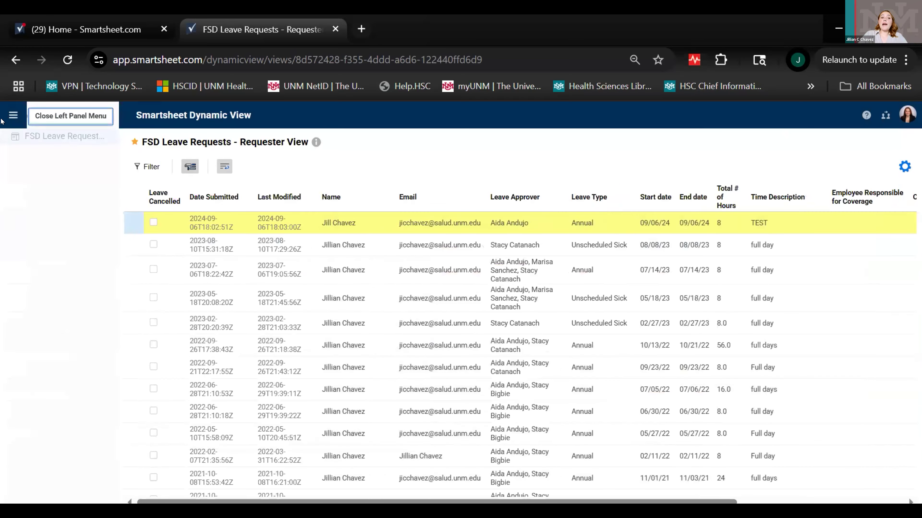
pyautogui.click(9, 137)
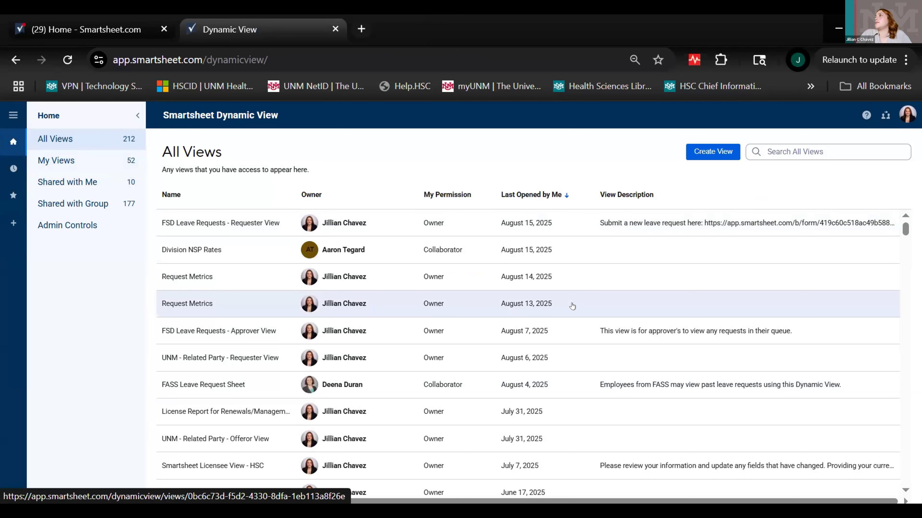
pyautogui.click(81, 160)
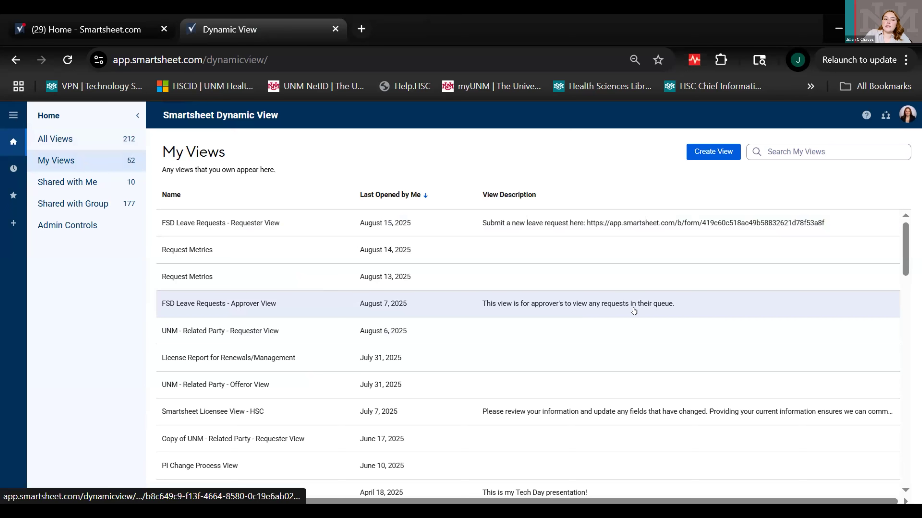
pyautogui.scroll(-3, 638, 305)
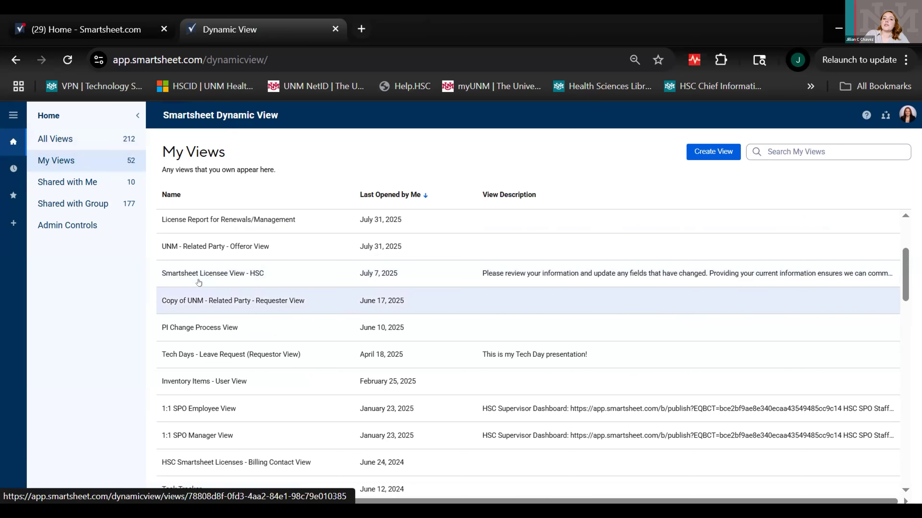
# - Reopen FSD Leave Requests - Requester View from the Favorites and review the General section of its settings
pyautogui.click(14, 196)
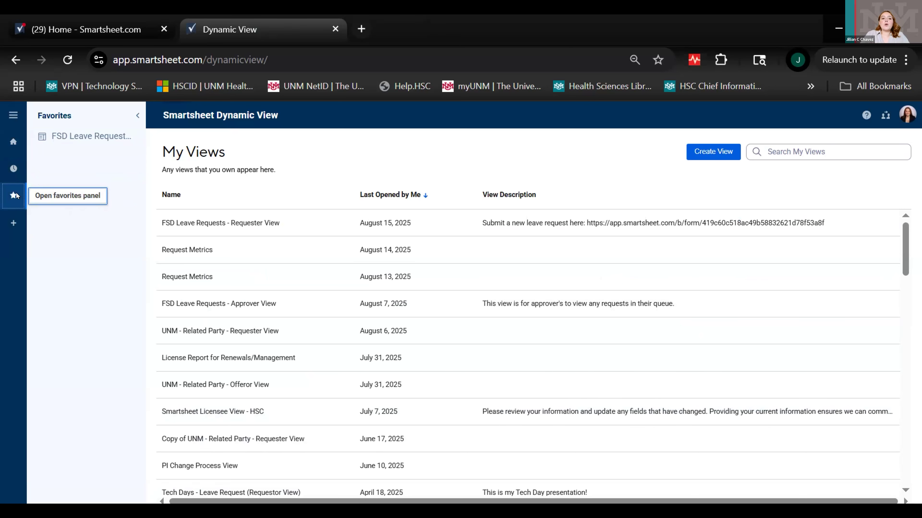
pyautogui.click(83, 136)
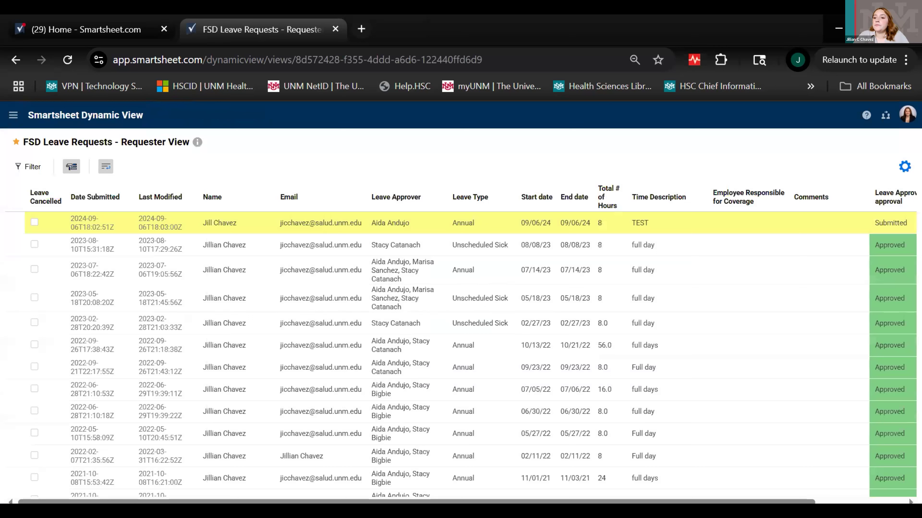
pyautogui.click(903, 166)
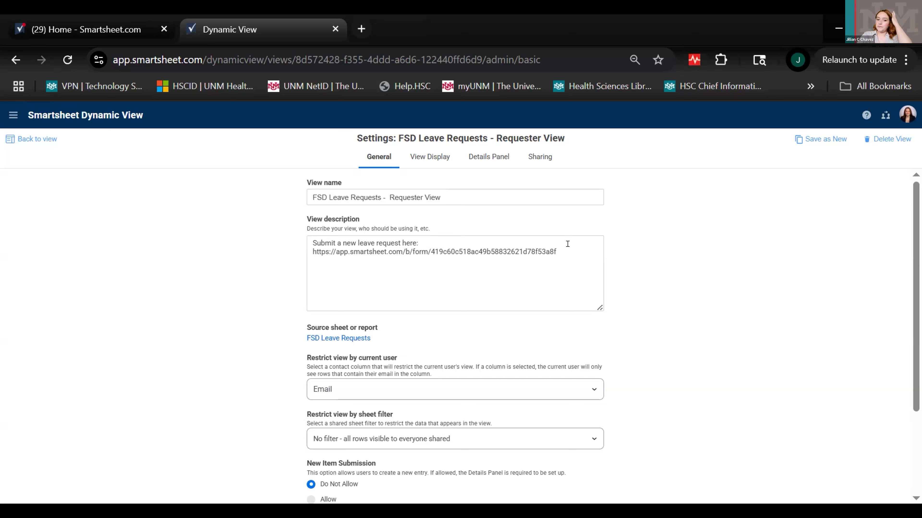
pyautogui.scroll(-3, 280, 342)
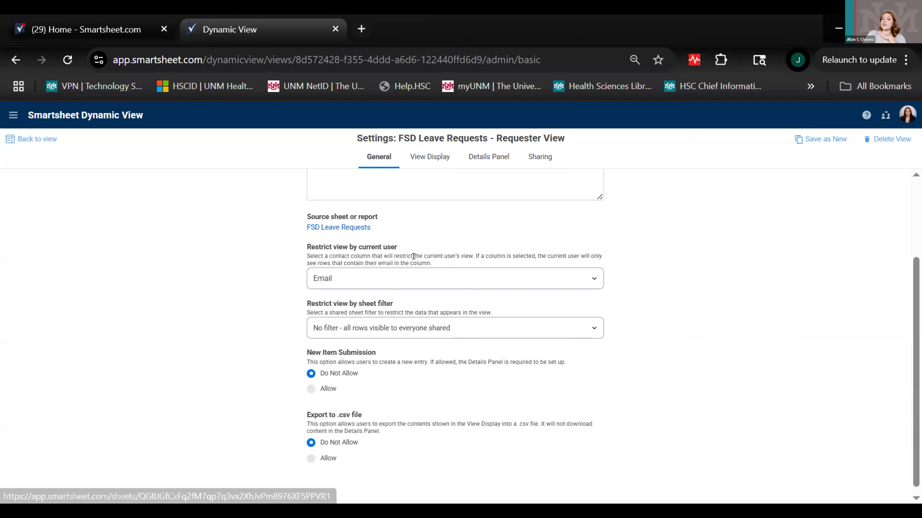
# - Examine the contact column choices for restricting the view by current user, keeping Email selected
pyautogui.click(592, 279)
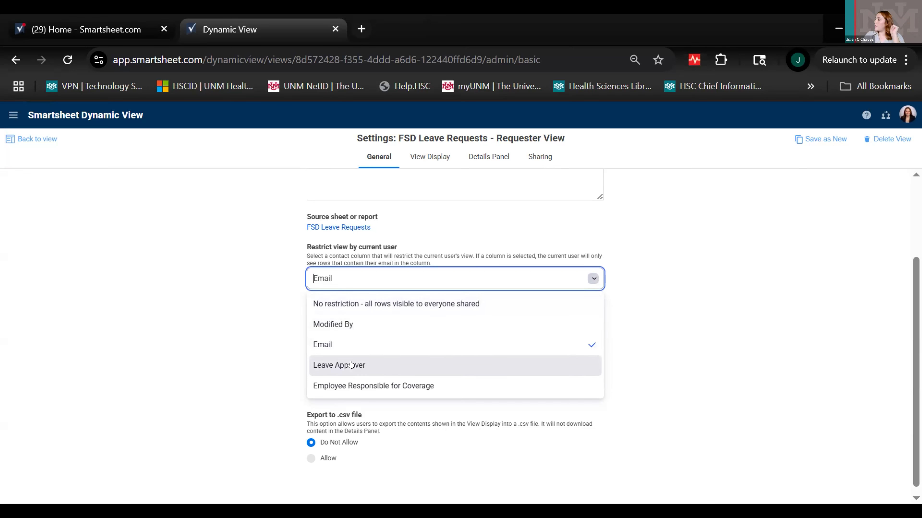
pyautogui.click(680, 310)
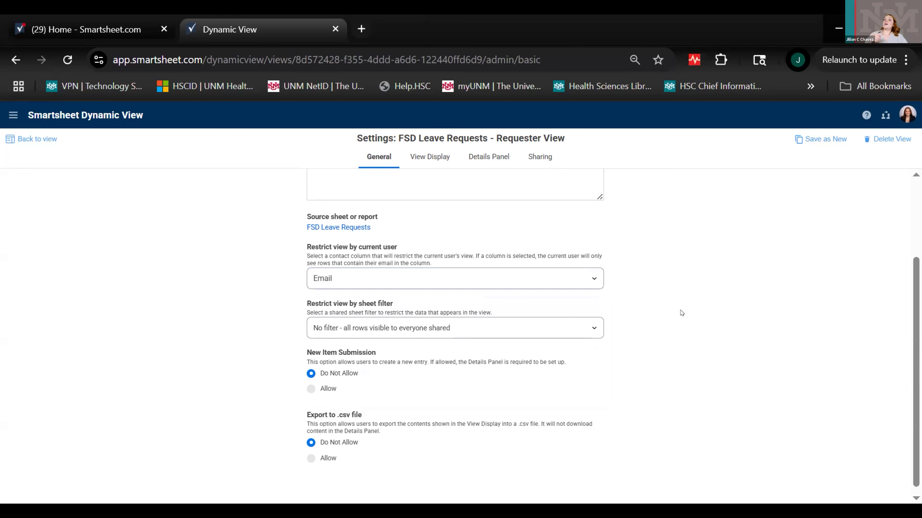
pyautogui.click(315, 276)
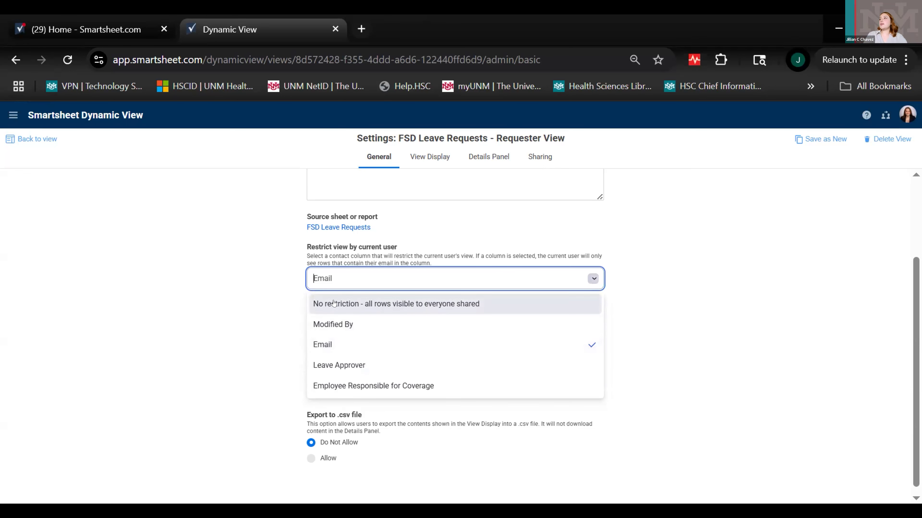
pyautogui.click(734, 319)
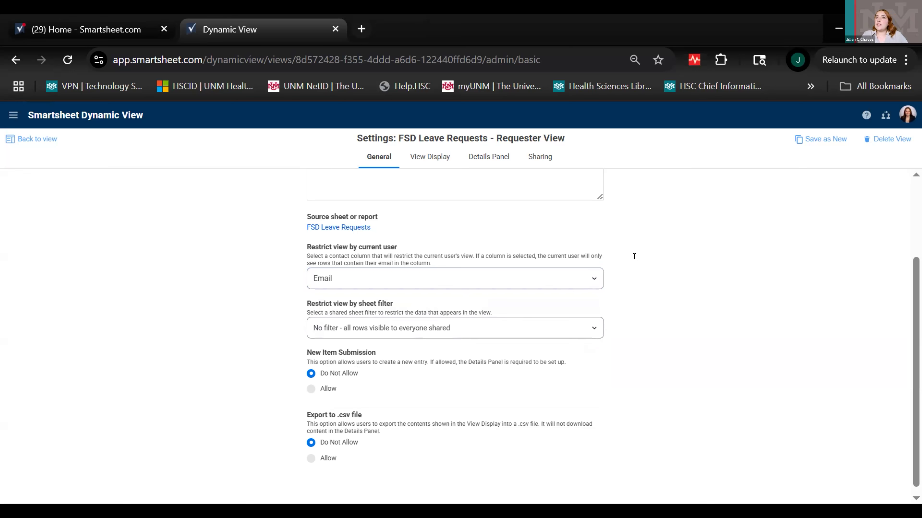
# - Examine the shared filters available for restricting the view by sheet filter, leaving the setting at no filter
pyautogui.click(589, 320)
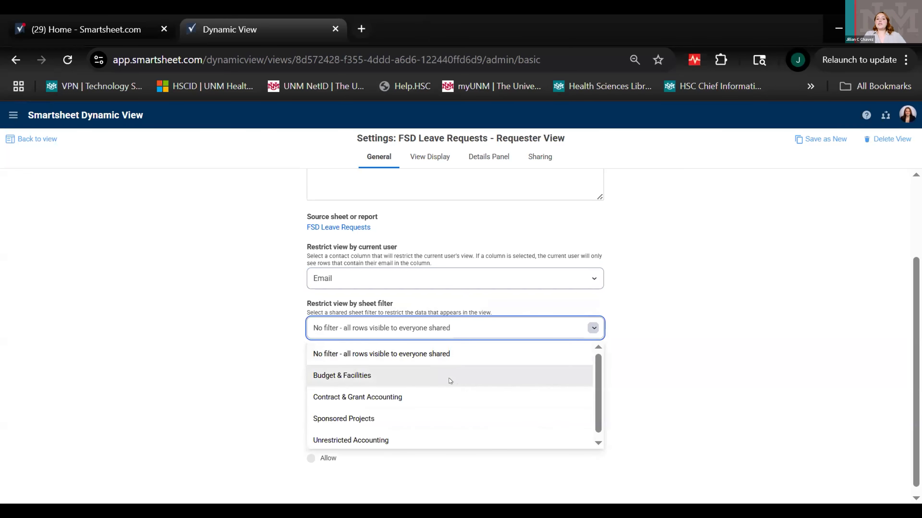
pyautogui.scroll(-1, 449, 379)
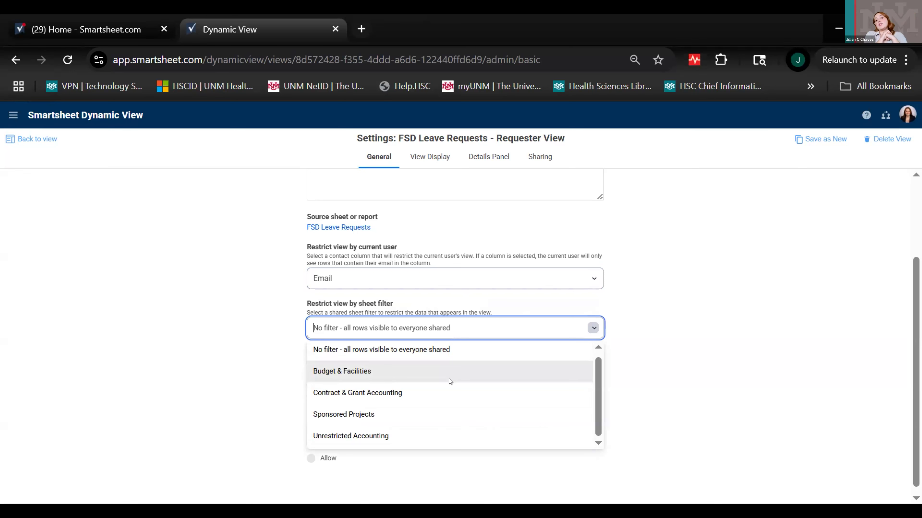
pyautogui.click(717, 332)
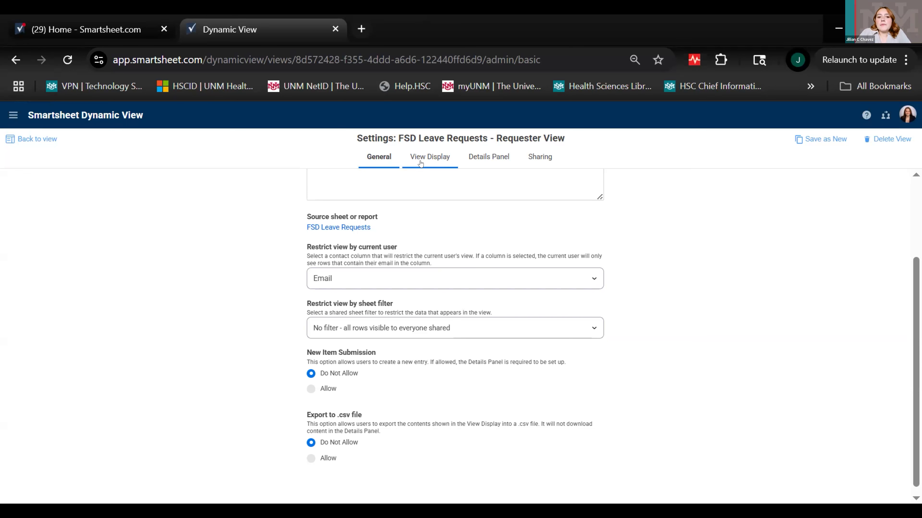
pyautogui.scroll(3, 479, 286)
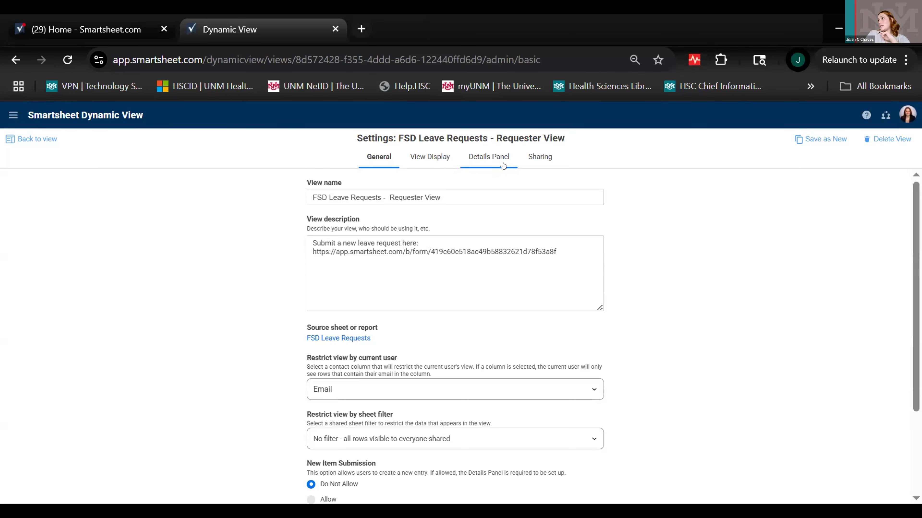
# - Go back from the settings to the view, look at the TEST request's details and close them
pyautogui.click(36, 139)
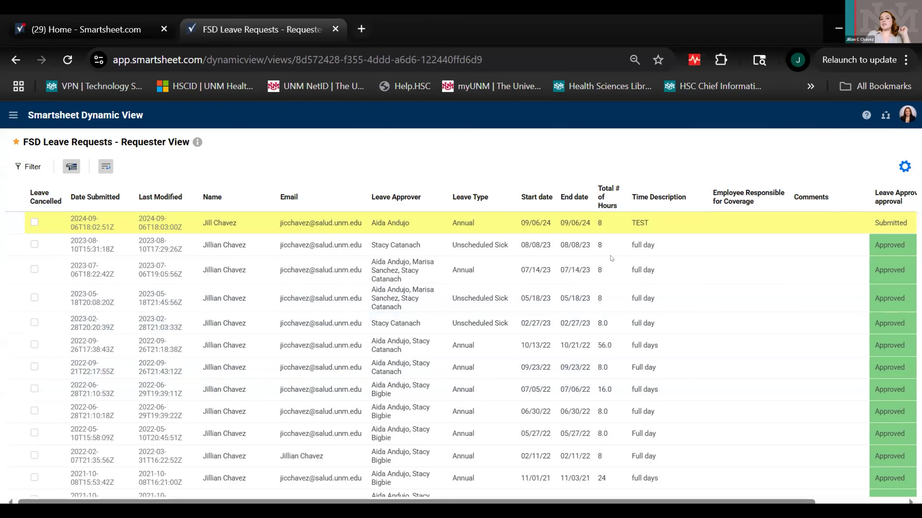
pyautogui.click(401, 221)
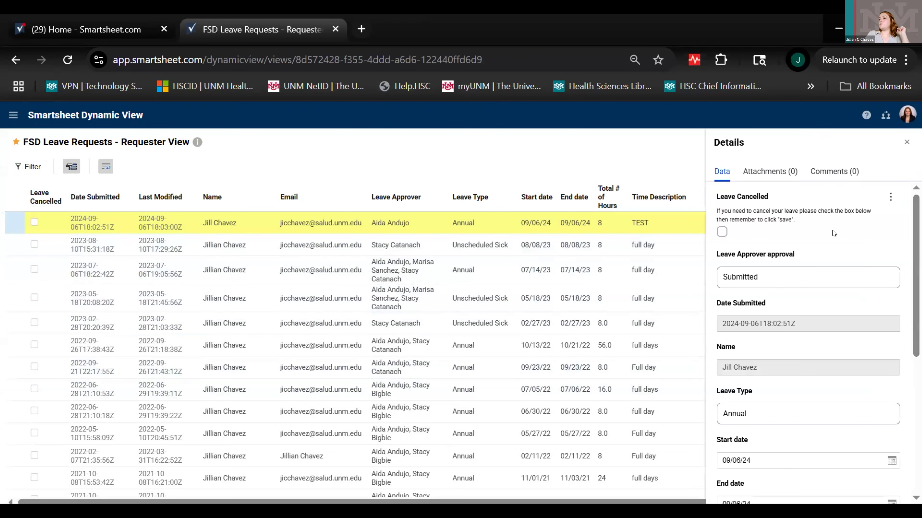
pyautogui.click(907, 142)
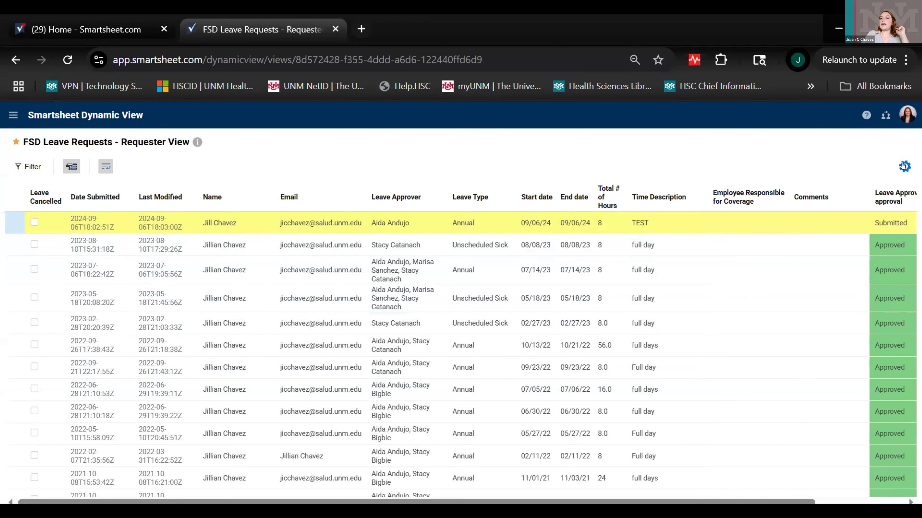
# - Open the view's View Display settings, review the available and visible fields, and try moving the Email field in the visible fields order
pyautogui.click(904, 165)
pyautogui.click(434, 156)
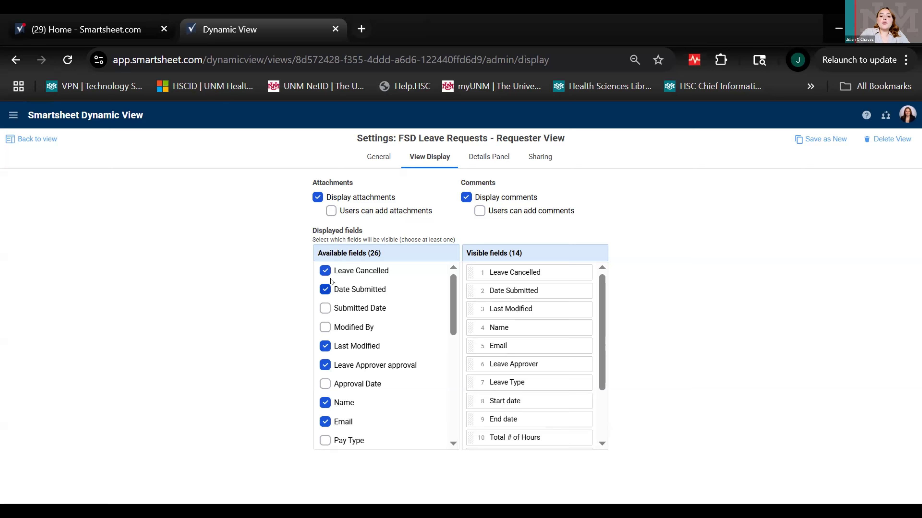
pyautogui.scroll(-8, 334, 294)
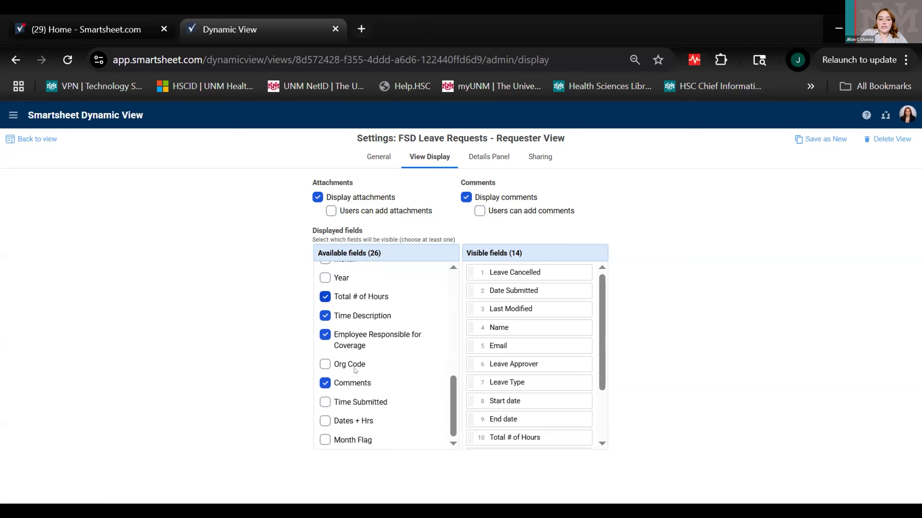
pyautogui.scroll(4, 355, 371)
pyautogui.scroll(5, 355, 371)
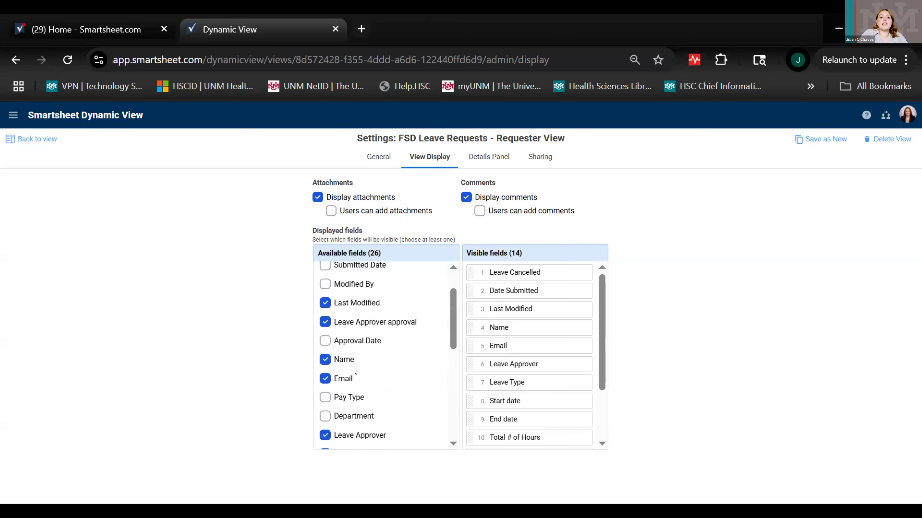
pyautogui.scroll(-3, 354, 371)
pyautogui.scroll(3, 355, 371)
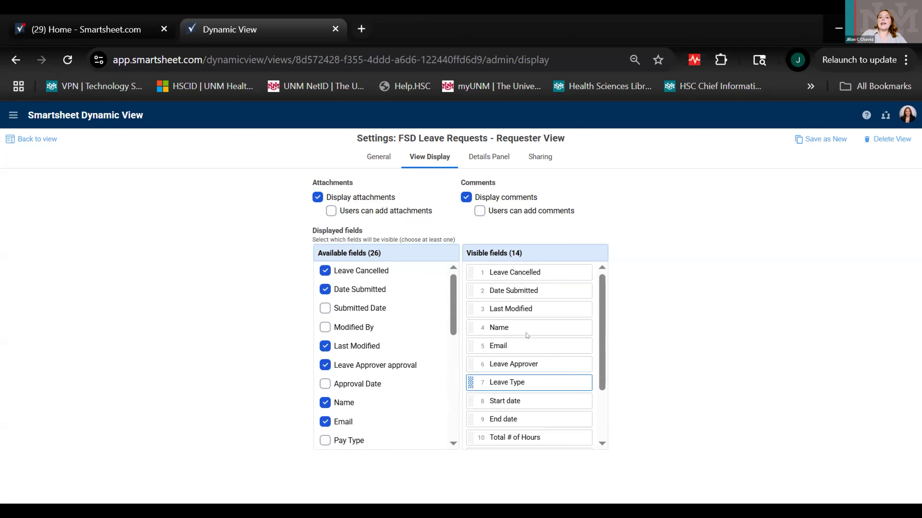
pyautogui.moveTo(512, 344)
pyautogui.mouseDown()
pyautogui.moveTo(506, 314)
pyautogui.moveTo(507, 343)
pyautogui.moveTo(507, 319)
pyautogui.moveTo(496, 342)
pyautogui.mouseUp()
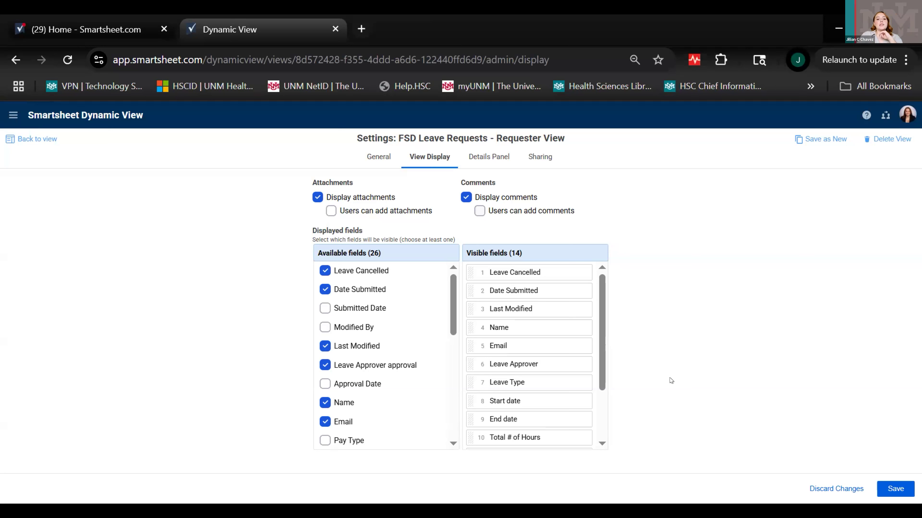
# - Switch to the Details Panel settings and review the available fields and the layout of the Data fields
pyautogui.click(483, 160)
pyautogui.click(460, 328)
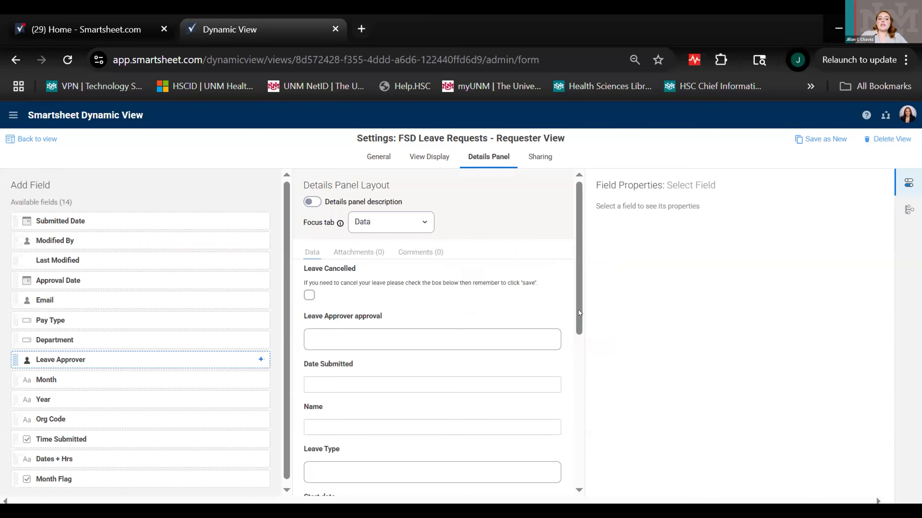
pyautogui.scroll(-5, 361, 318)
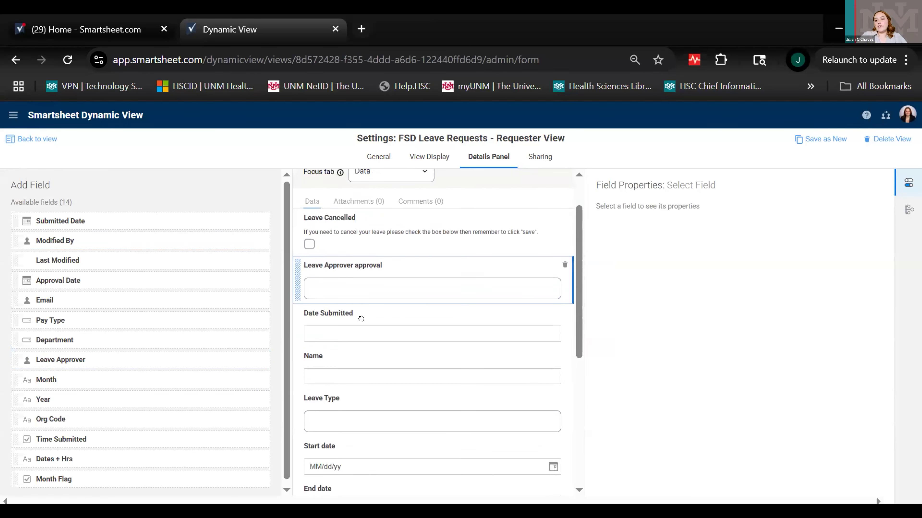
pyautogui.scroll(5, 361, 319)
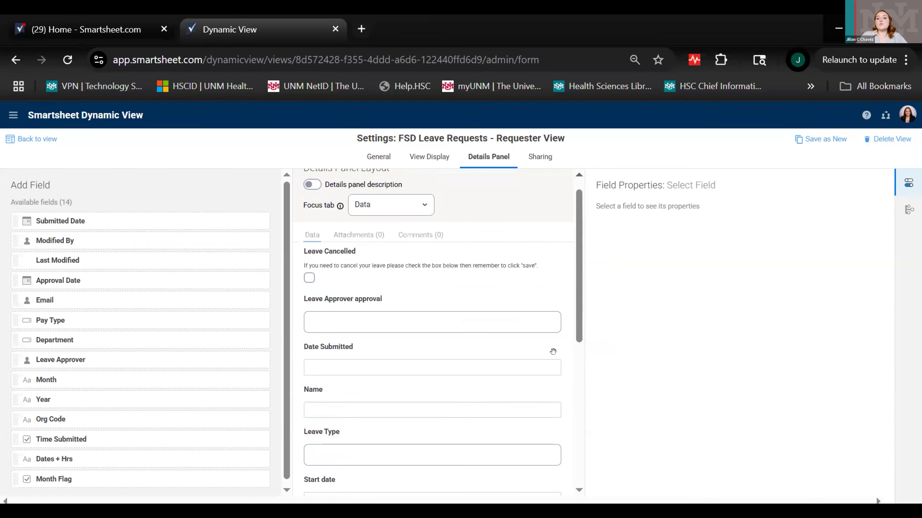
pyautogui.scroll(1, 366, 298)
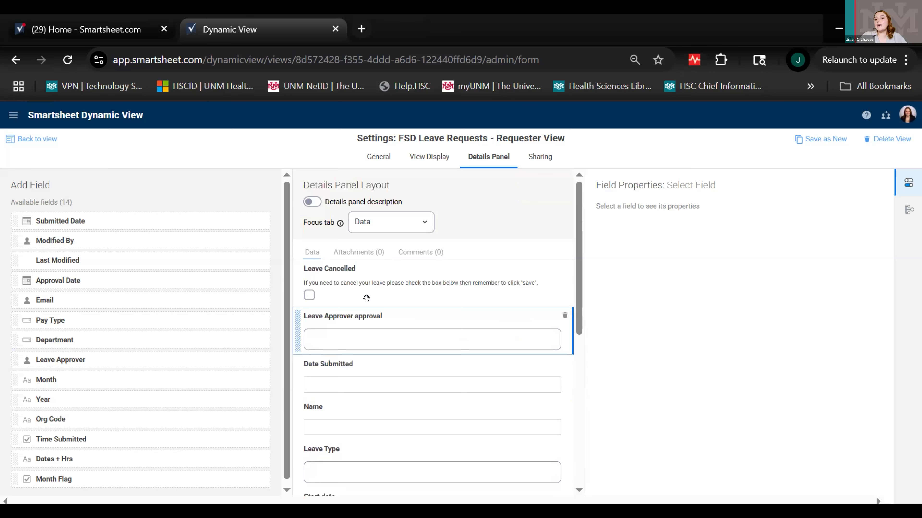
# - Try the details panel description option and switch it off again, and check the Focus tab choices, leaving Data selected
pyautogui.click(374, 287)
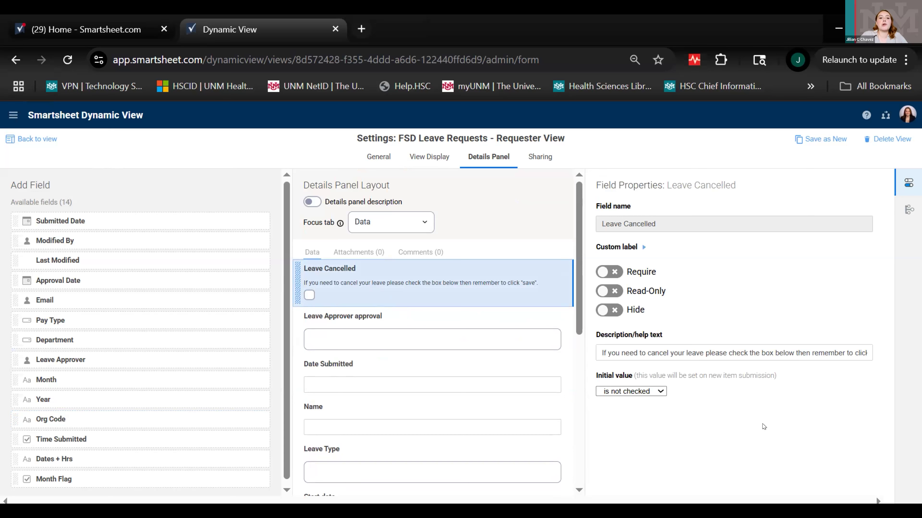
pyautogui.click(311, 204)
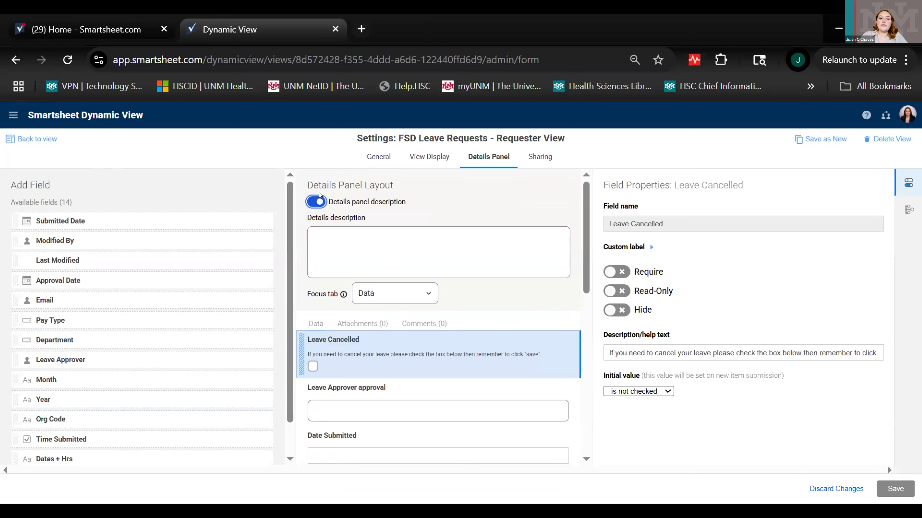
pyautogui.click(316, 203)
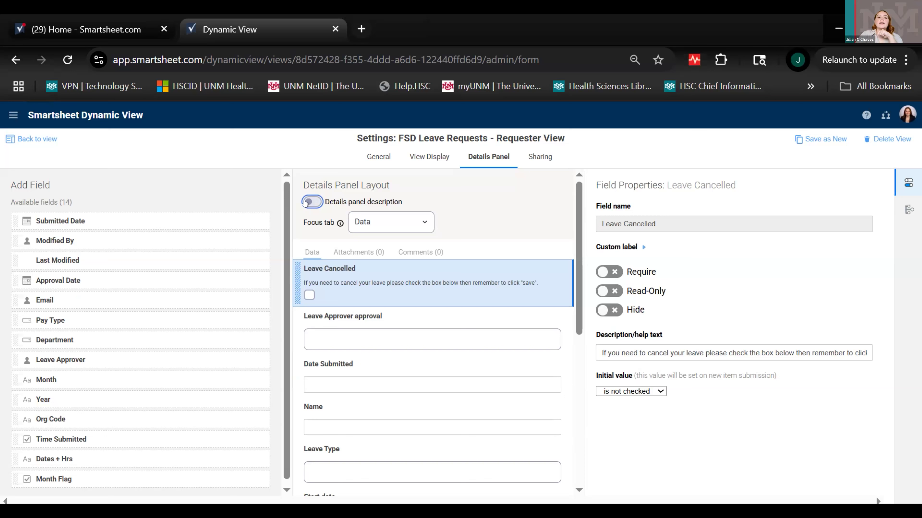
pyautogui.click(419, 222)
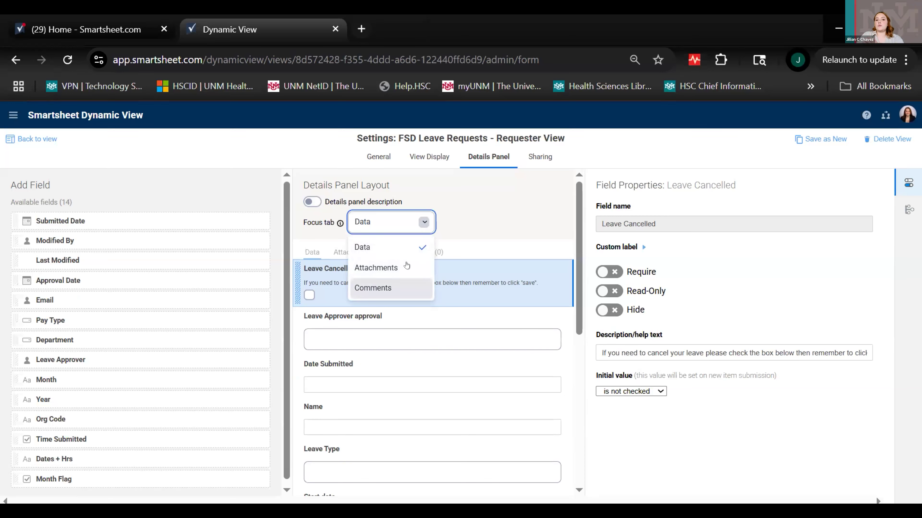
pyautogui.click(466, 221)
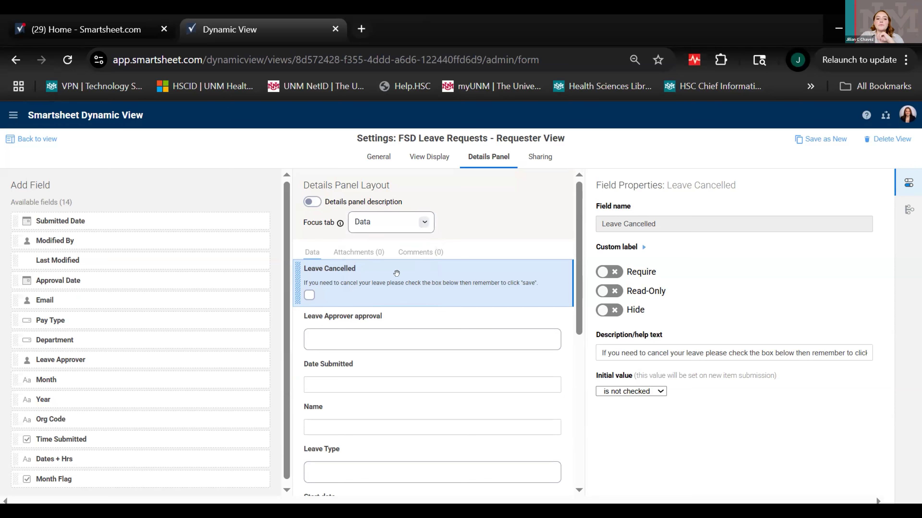
# - Compare the field properties of Leave Approver approval with those of Leave Cancelled
pyautogui.moveTo(353, 267); pyautogui.dragTo(406, 291)
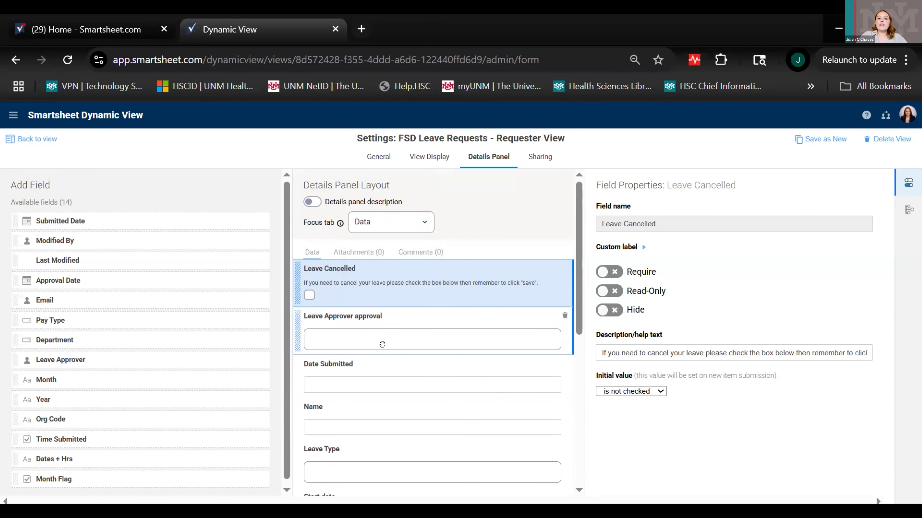
pyautogui.click(397, 319)
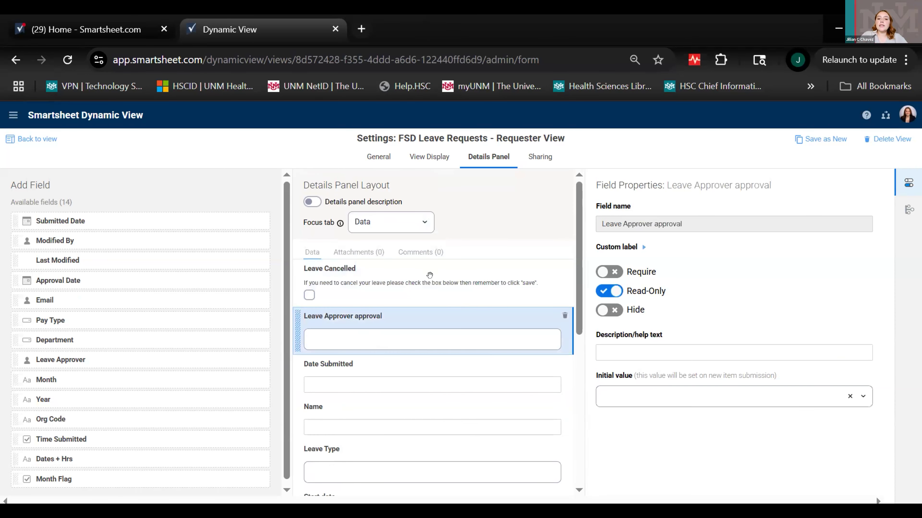
pyautogui.click(418, 280)
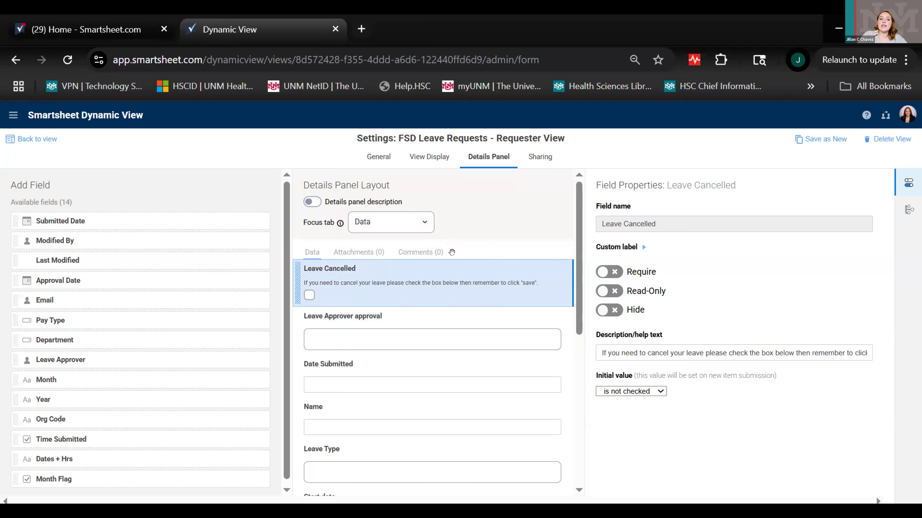
pyautogui.moveTo(665, 185); pyautogui.dragTo(727, 204)
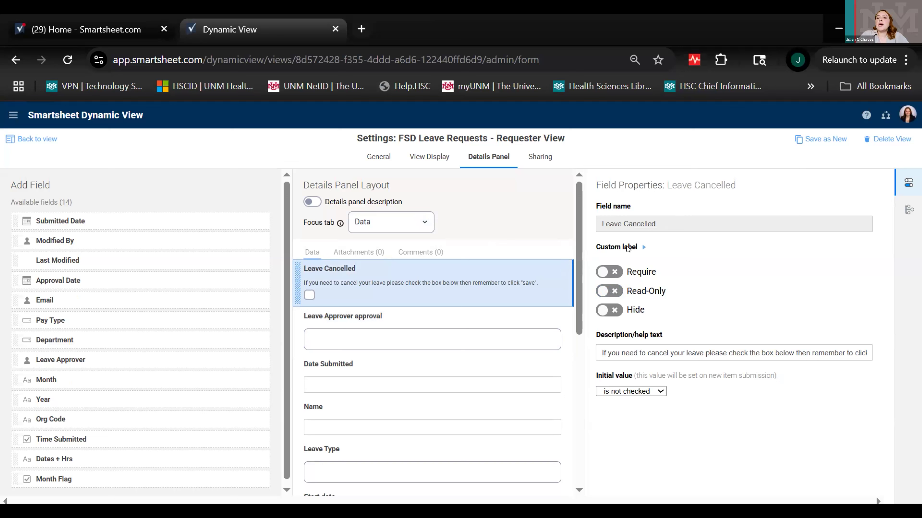
# - Expand the Leave Cancelled field's custom label setting and review its initial value options without changing them
pyautogui.click(641, 247)
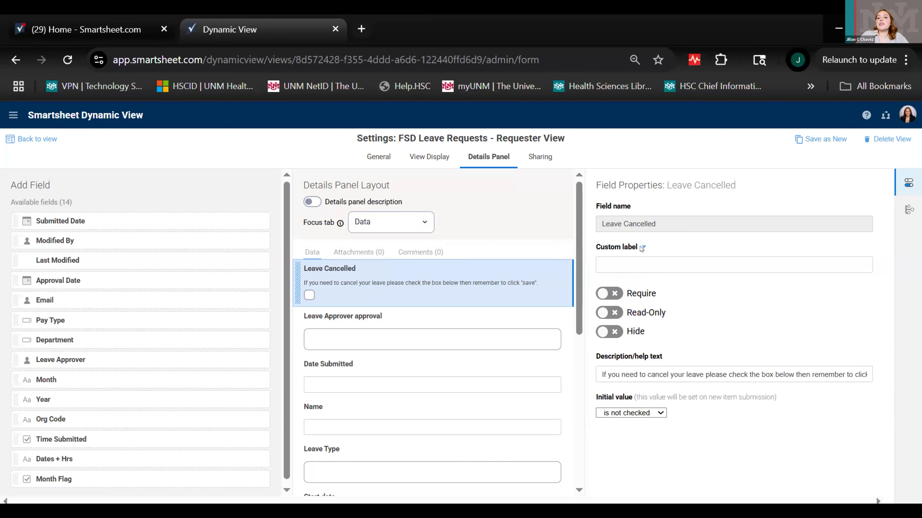
pyautogui.click(621, 259)
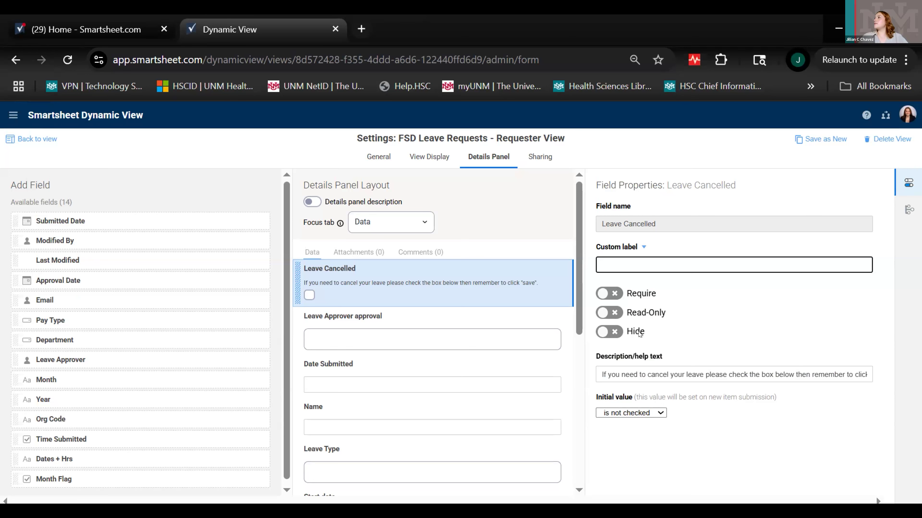
pyautogui.moveTo(452, 343); pyautogui.dragTo(472, 350)
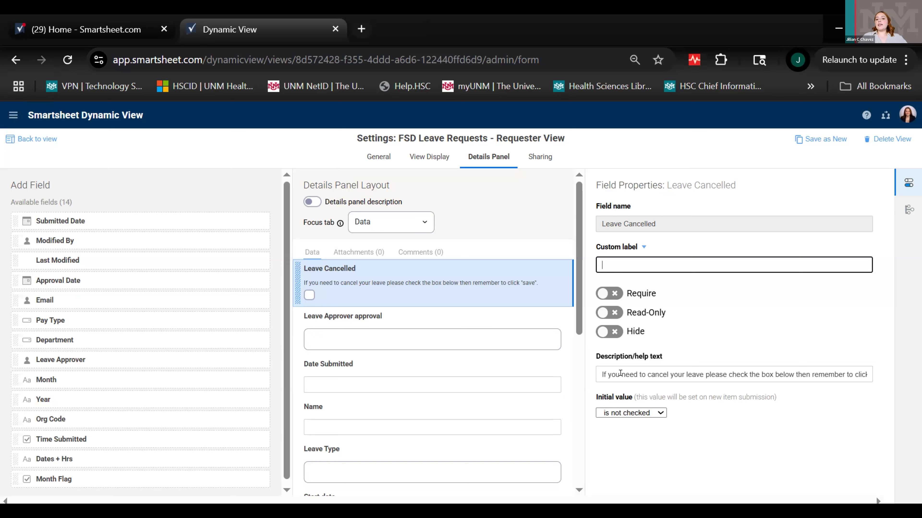
pyautogui.click(657, 412)
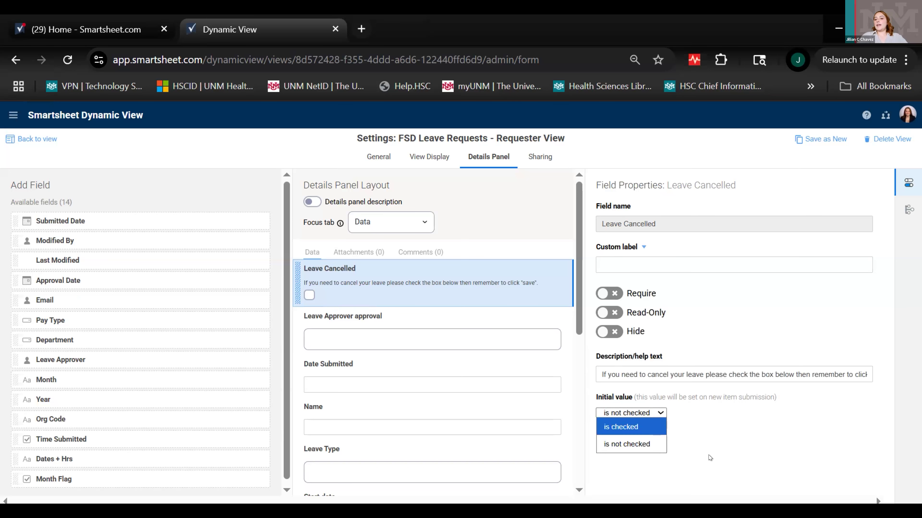
pyautogui.click(521, 352)
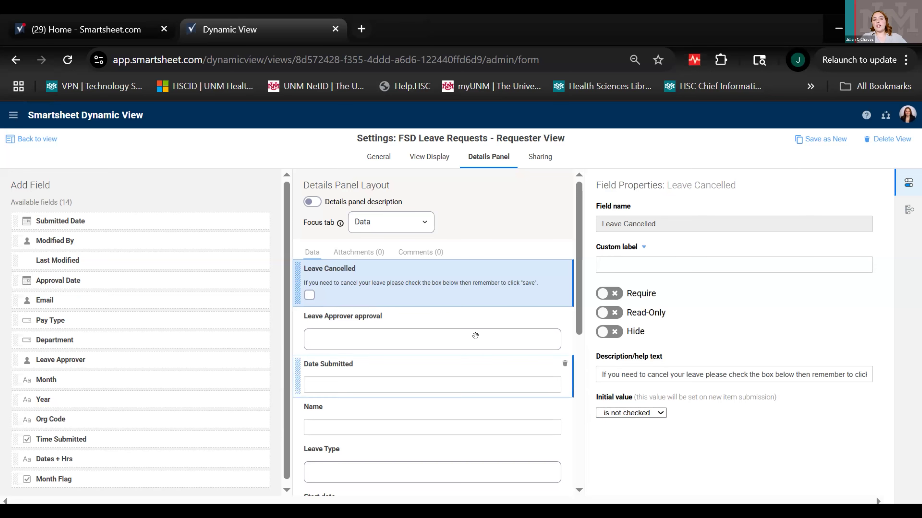
# - Inspect the Leave Approver approval field's properties and its initial value options, leaving the initial value empty
pyautogui.click(459, 328)
pyautogui.click(413, 326)
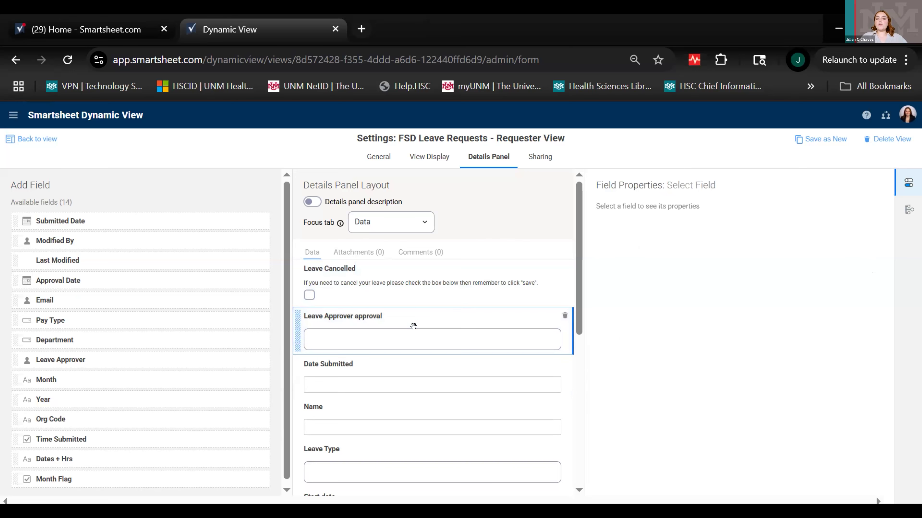
pyautogui.click(413, 326)
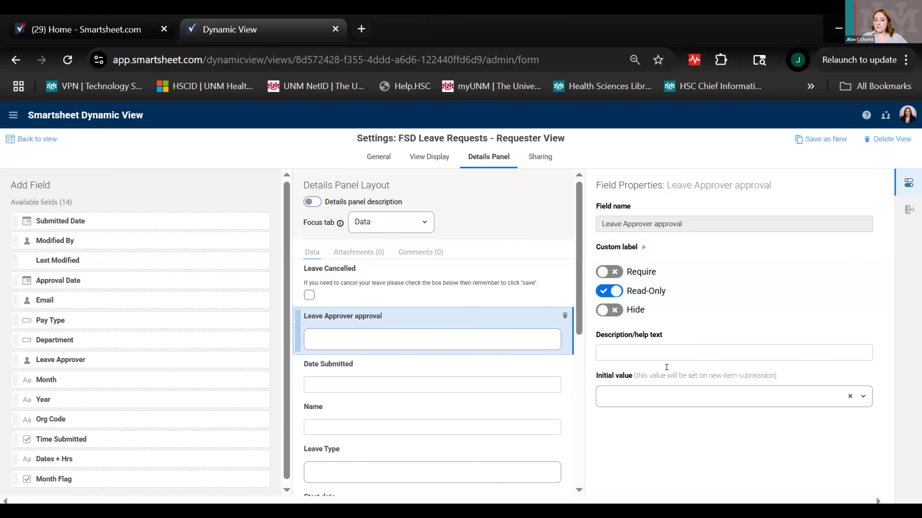
pyautogui.click(868, 396)
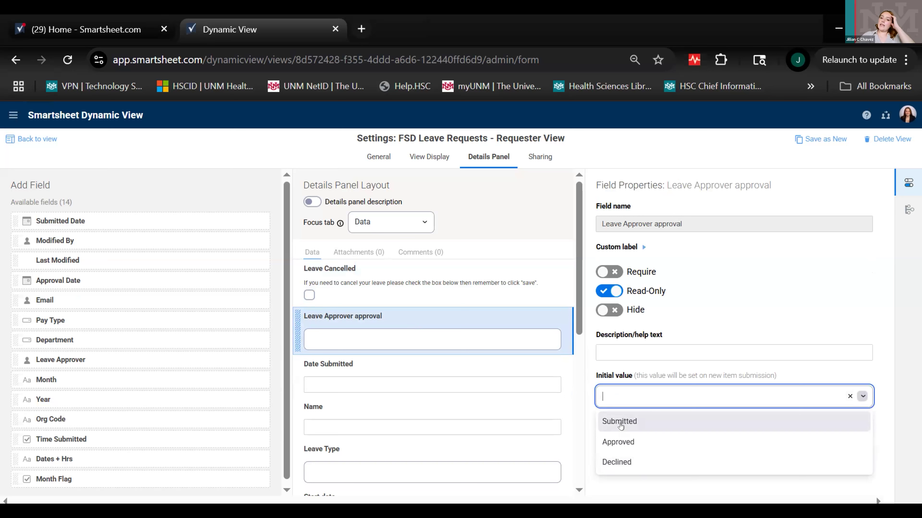
pyautogui.click(809, 316)
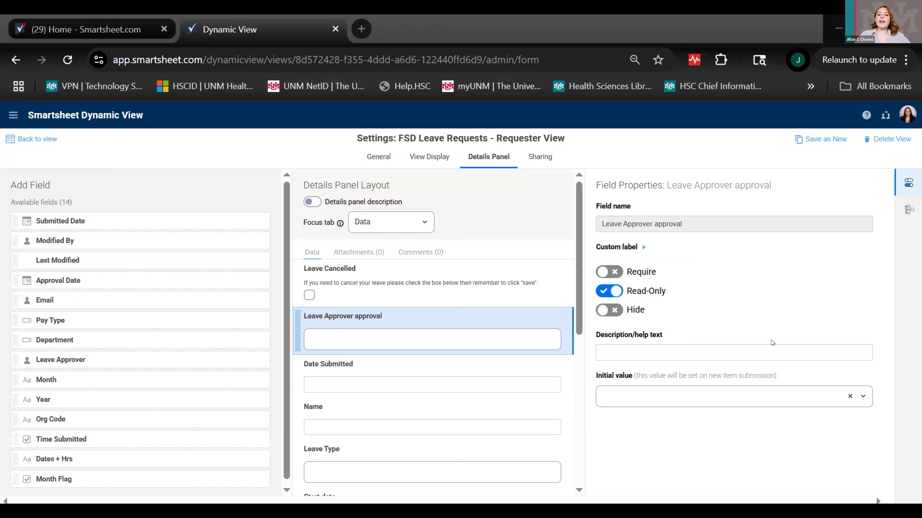
# - Add the Department field to the details panel layout directly below Leave Approver approval
pyautogui.scroll(-3, 373, 404)
pyautogui.scroll(-2, 373, 404)
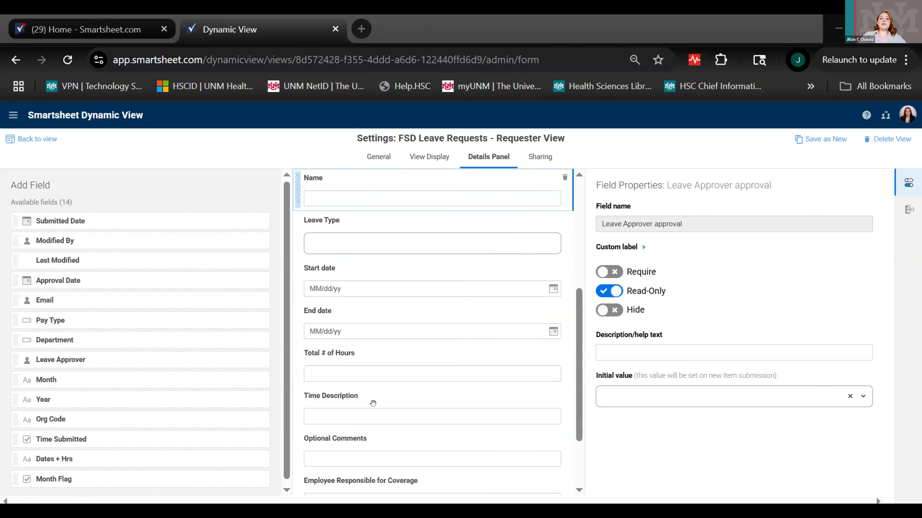
pyautogui.scroll(-2, 373, 404)
pyautogui.scroll(5, 373, 403)
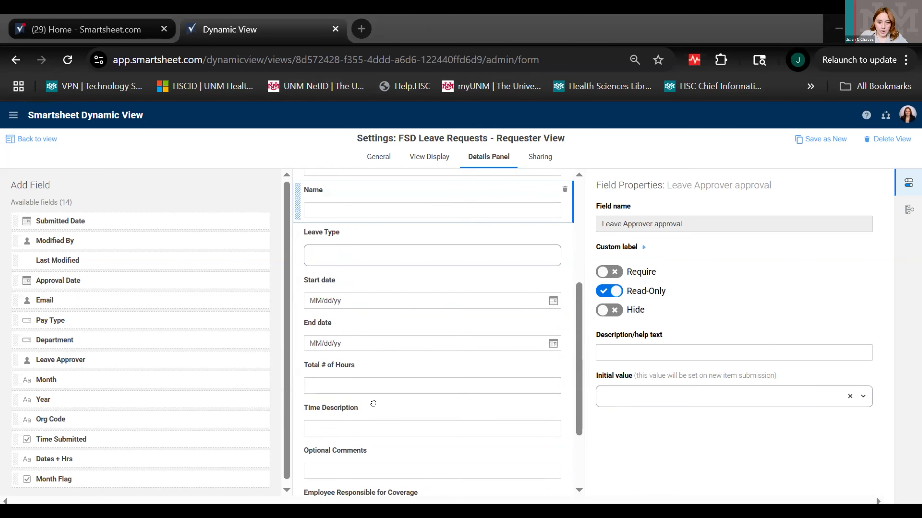
pyautogui.scroll(2, 373, 403)
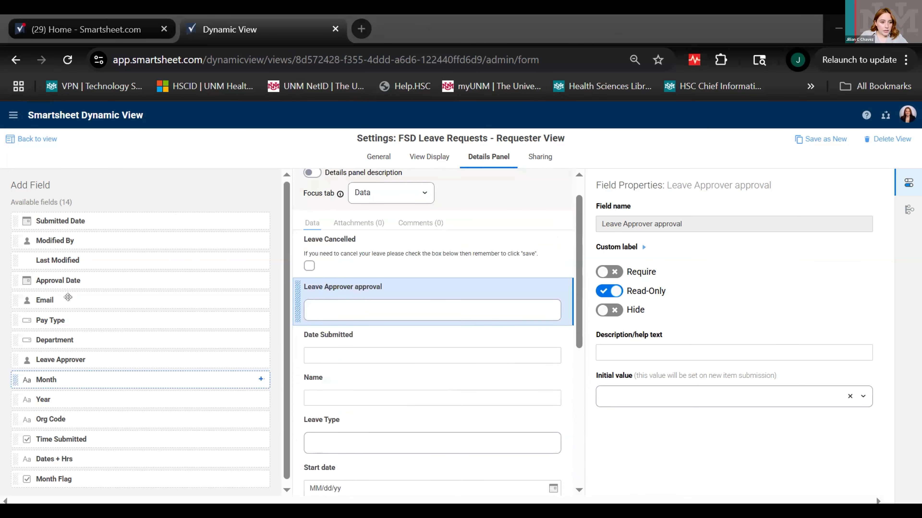
pyautogui.moveTo(76, 334); pyautogui.dragTo(367, 340)
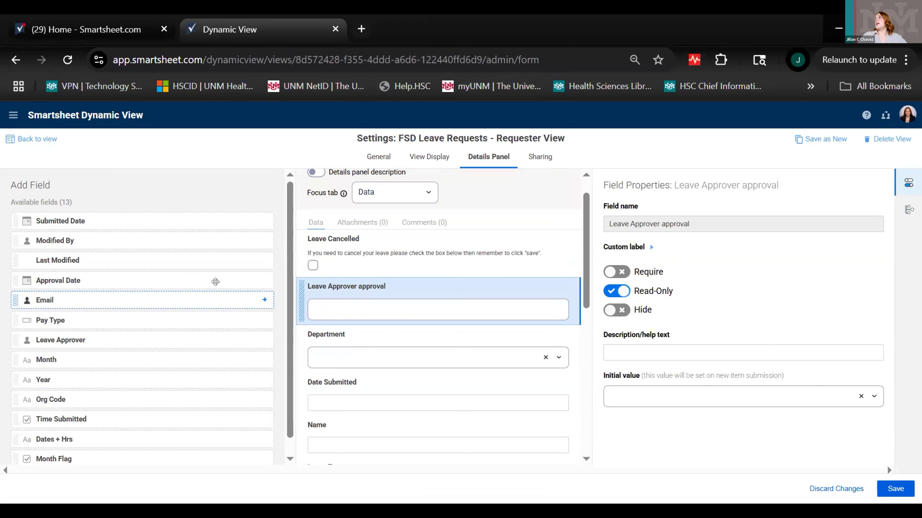
# - Add the Email field to the details panel layout and place it directly below Department
pyautogui.scroll(-10, 515, 429)
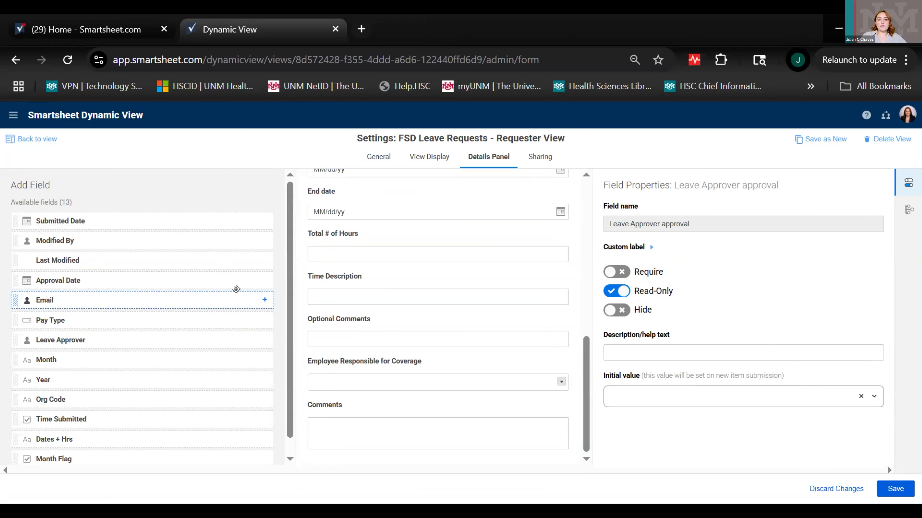
pyautogui.click(264, 300)
pyautogui.moveTo(450, 266); pyautogui.dragTo(445, 399)
pyautogui.moveTo(451, 338); pyautogui.dragTo(453, 341)
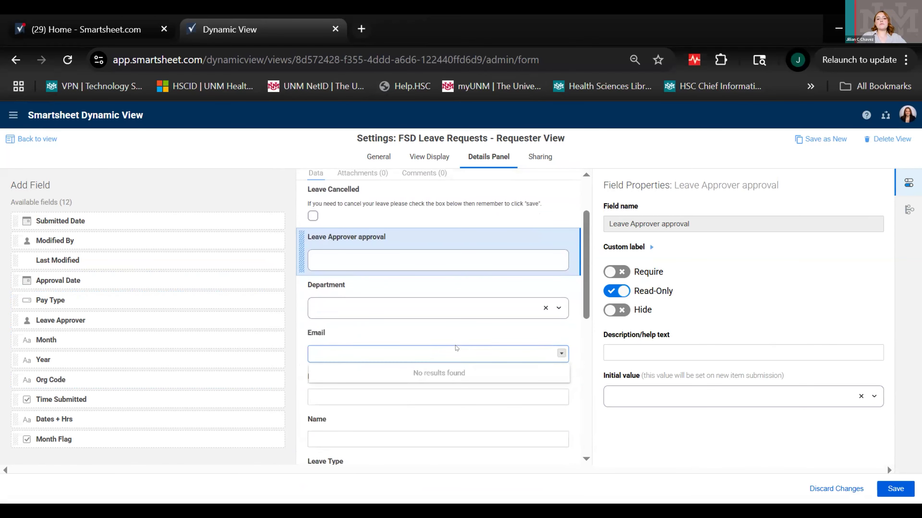
# - Open the field logic settings and create a new logic rule named Test
pyautogui.click(445, 303)
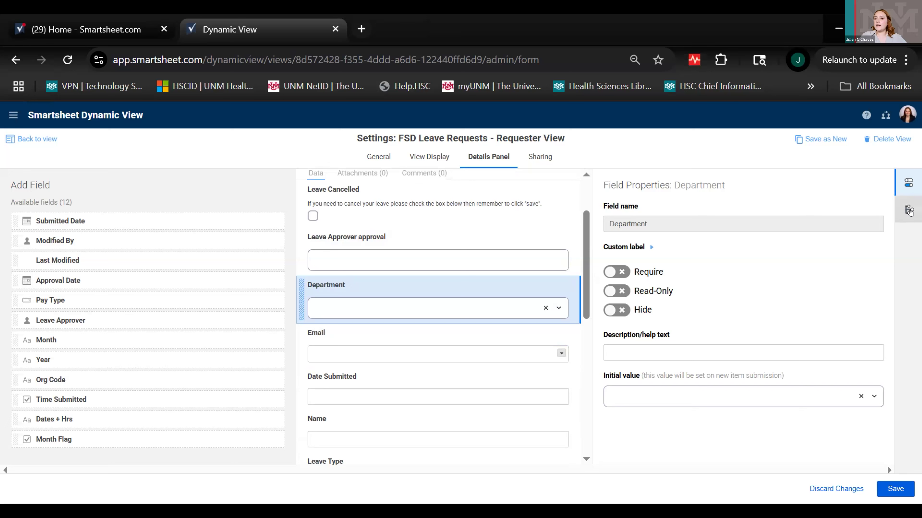
pyautogui.click(909, 210)
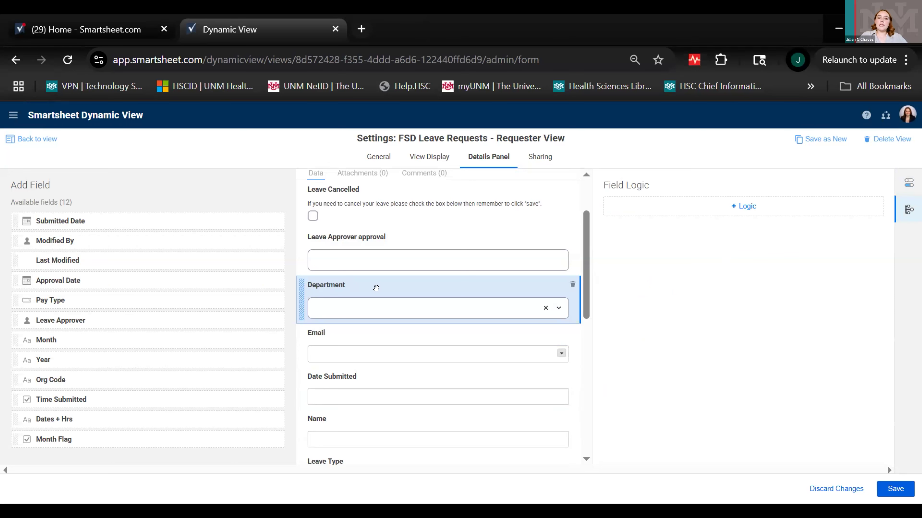
pyautogui.click(729, 206)
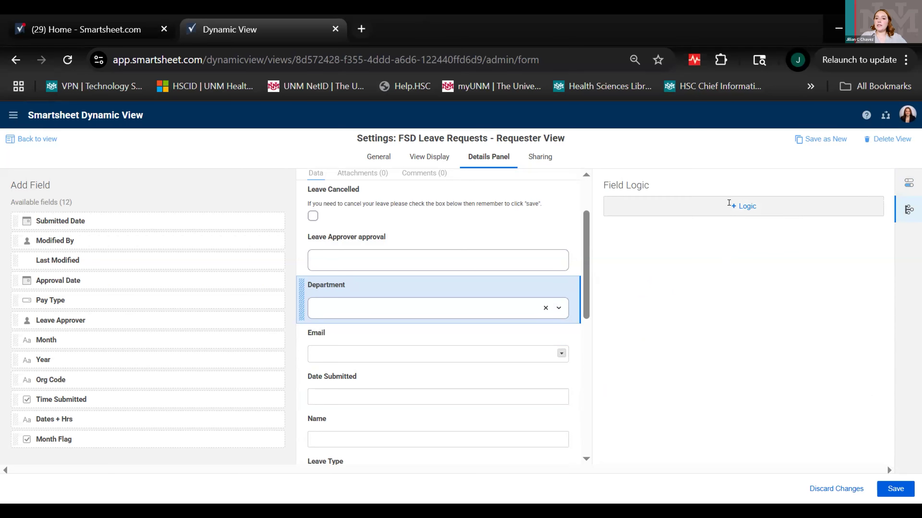
pyautogui.click(651, 211)
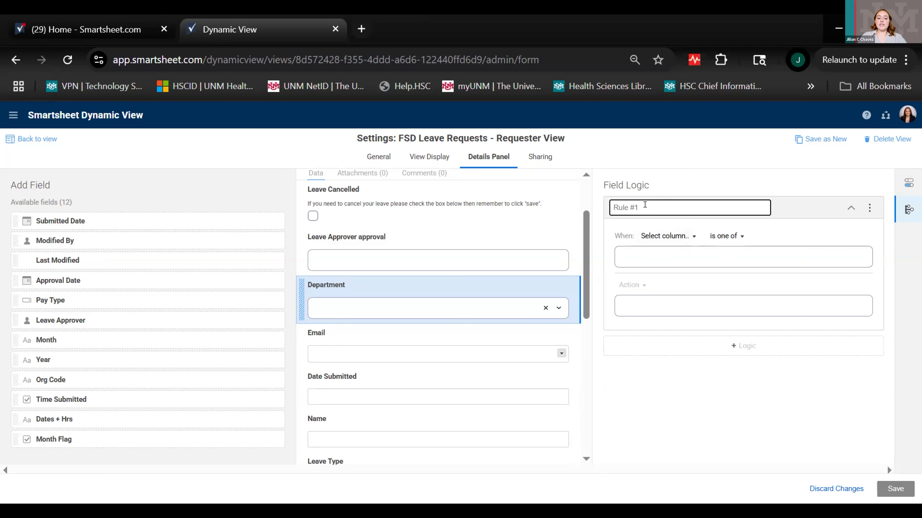
pyautogui.write('Test')
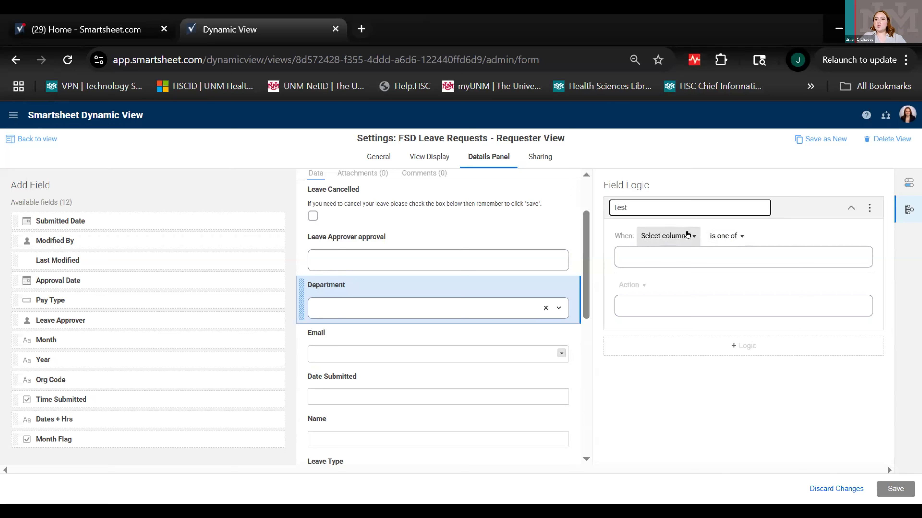
# - Set the Test rule's condition to Department is one of Budget & Facilities
pyautogui.click(687, 235)
pyautogui.click(664, 298)
pyautogui.click(712, 237)
pyautogui.click(717, 265)
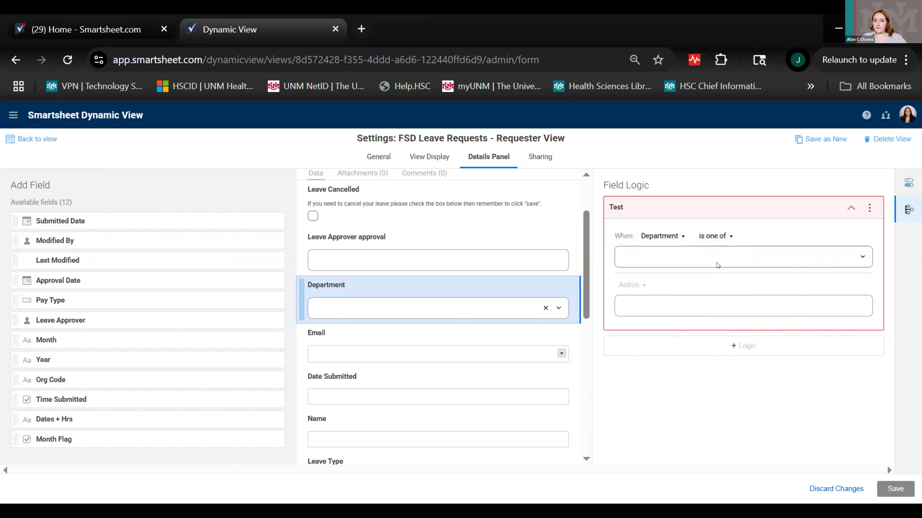
pyautogui.click(679, 259)
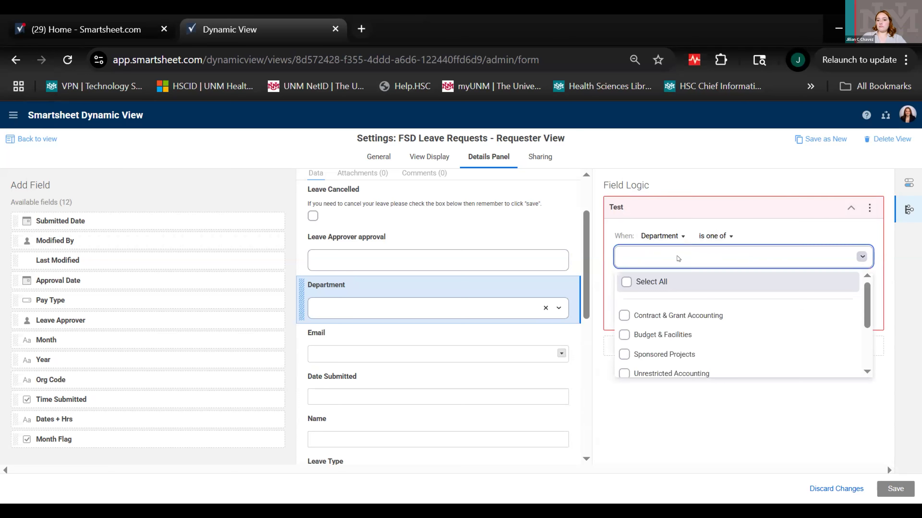
pyautogui.click(662, 327)
pyautogui.click(689, 450)
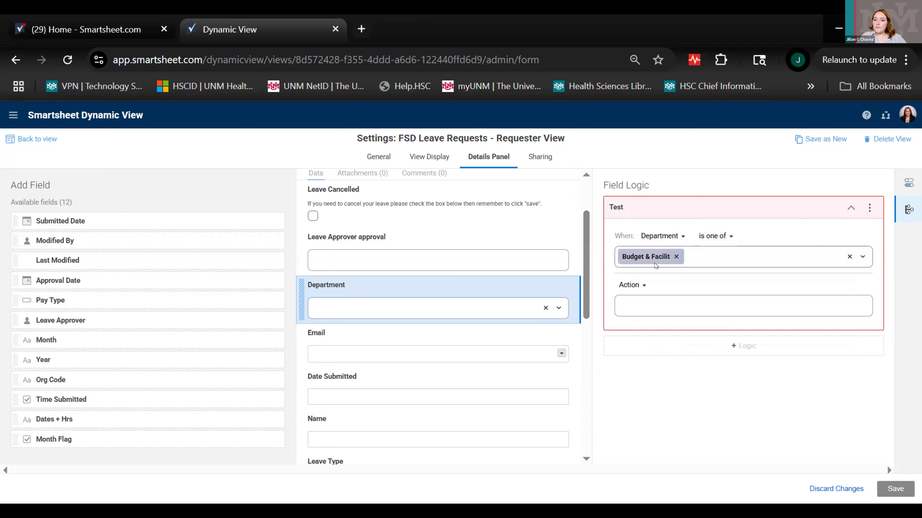
# - Set the Test rule's action to show Leave Cancelled, Date Submitted and Leave Approver approval as editable
pyautogui.click(628, 286)
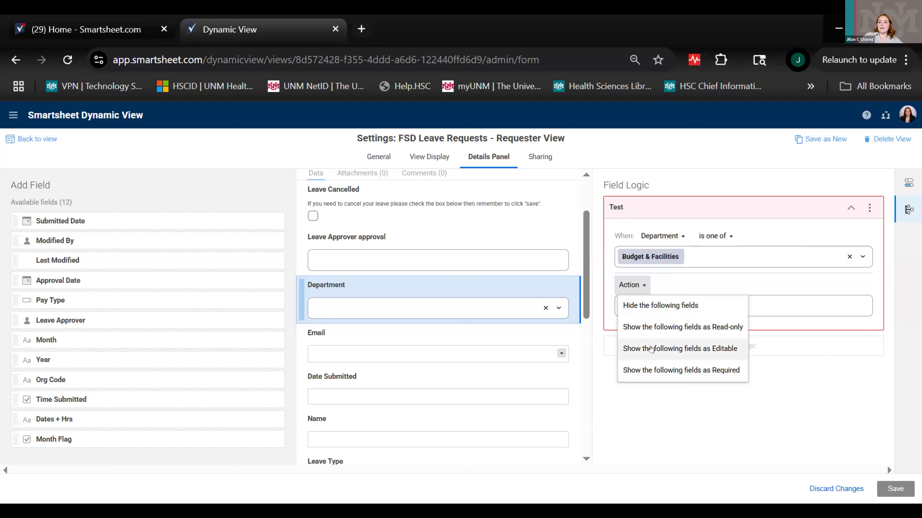
pyautogui.click(656, 349)
pyautogui.click(795, 306)
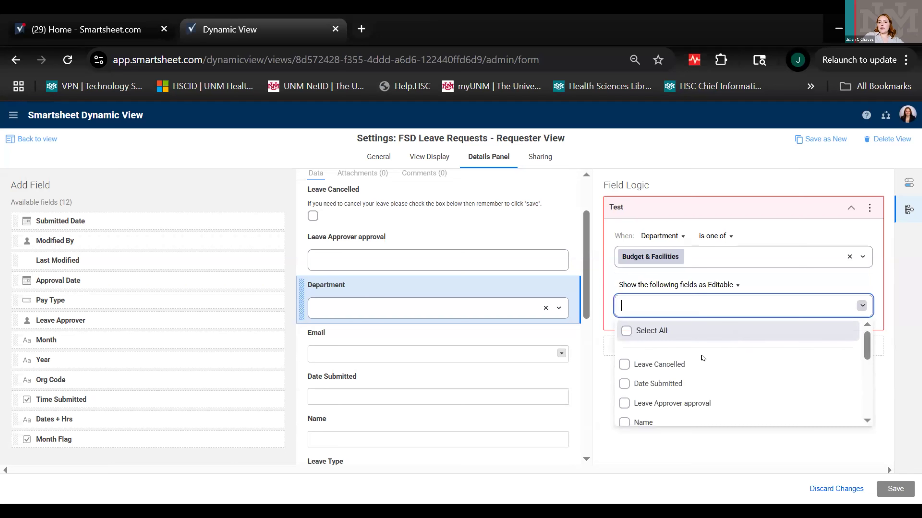
pyautogui.click(686, 366)
pyautogui.click(671, 384)
pyautogui.click(658, 404)
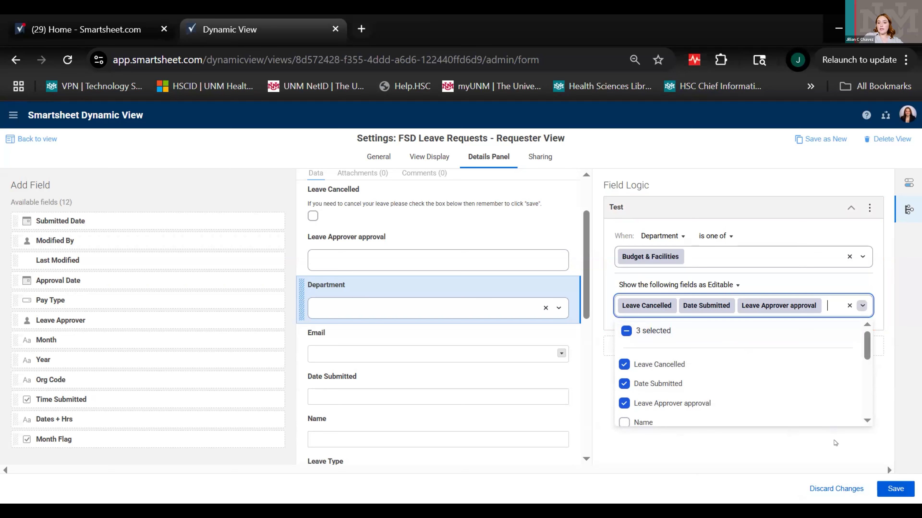
# - Save the details panel with the Test logic rule, and delete that rule from the field logic, saving again
pyautogui.click(900, 488)
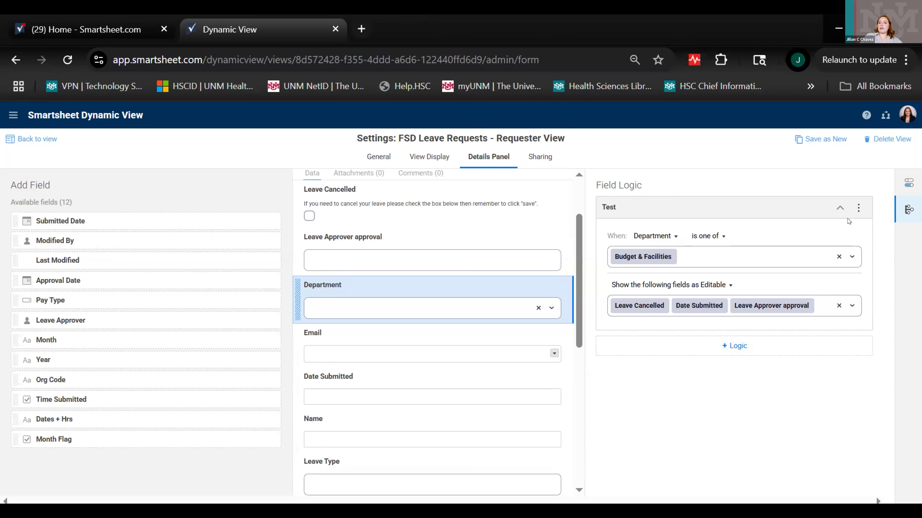
pyautogui.click(858, 207)
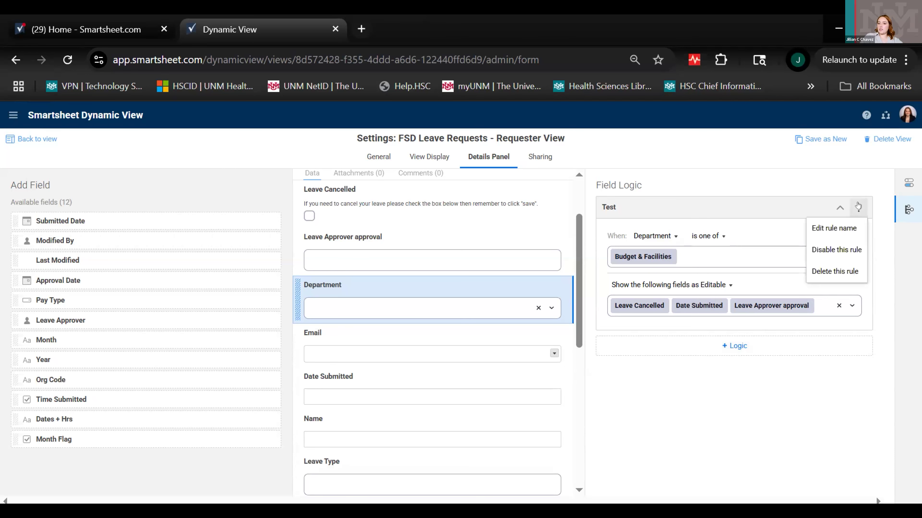
pyautogui.click(834, 272)
pyautogui.click(895, 489)
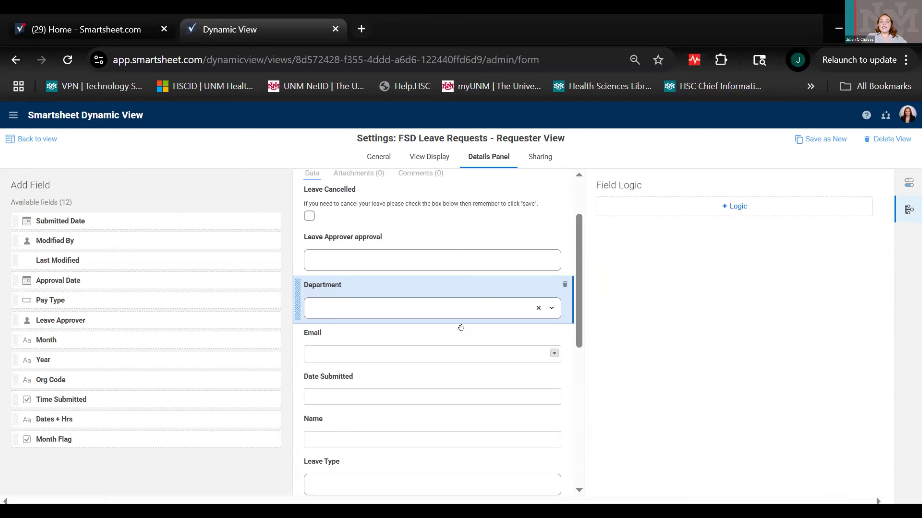
# - Remove the Email and Department fields from the details panel layout and save the changes
pyautogui.click(564, 333)
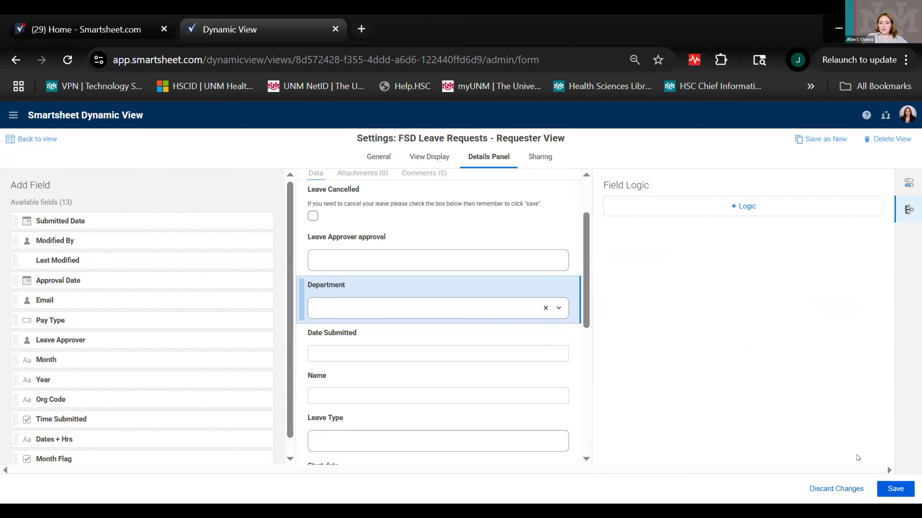
pyautogui.click(571, 286)
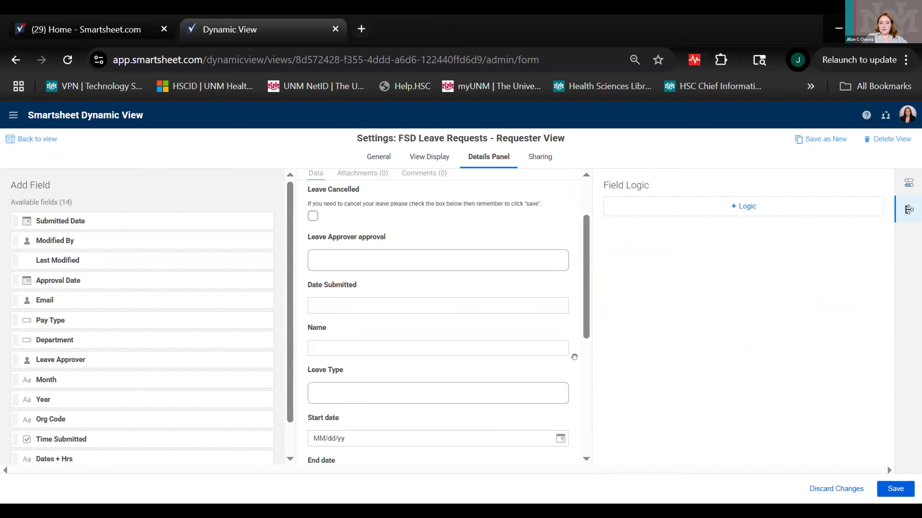
pyautogui.click(897, 489)
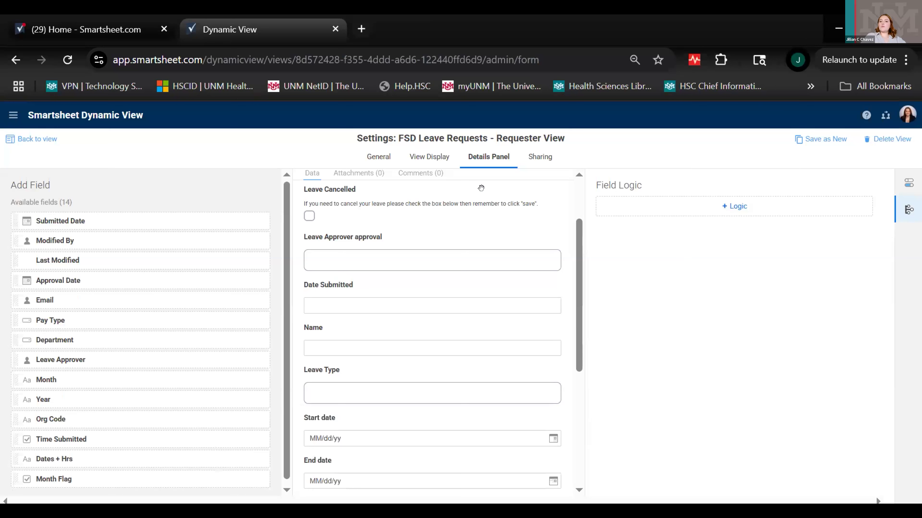
# - Open the view's sharing settings and select the first three people in the directory as shared users
pyautogui.click(535, 152)
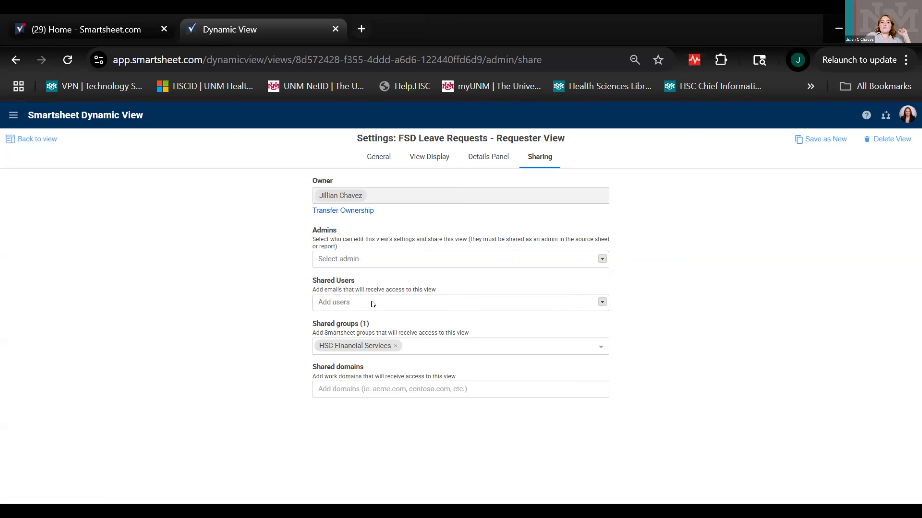
pyautogui.click(388, 308)
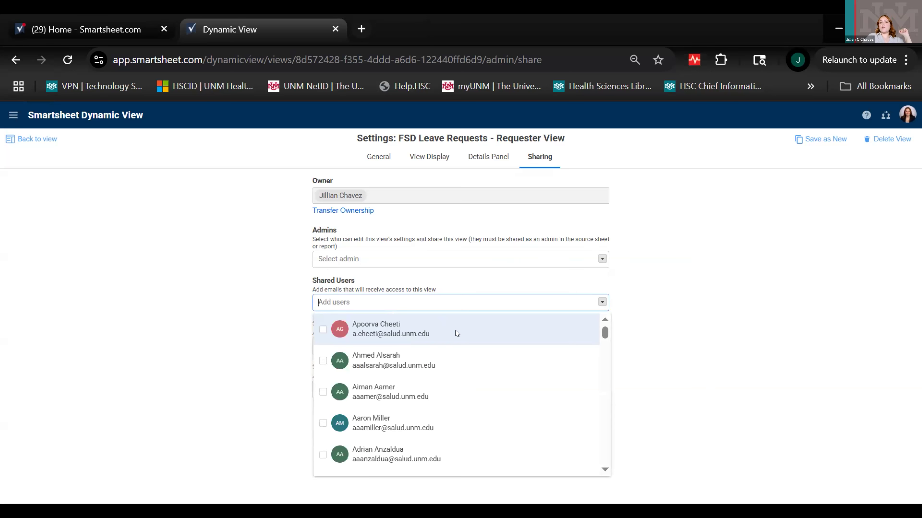
pyautogui.click(448, 332)
pyautogui.click(427, 364)
pyautogui.click(401, 392)
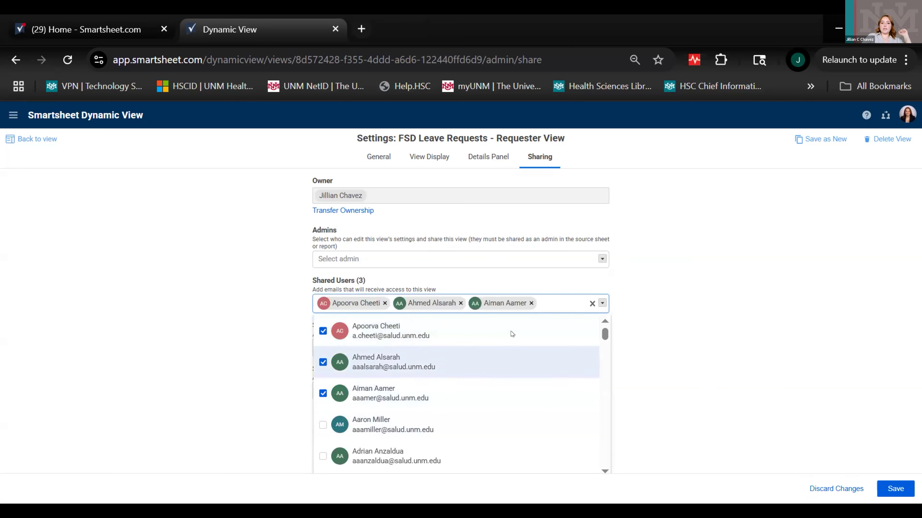
# - Remove all three people from the view's shared users and close the user list
pyautogui.press('BackSpace')
pyautogui.press('BackSpace')
pyautogui.press('BackSpace')
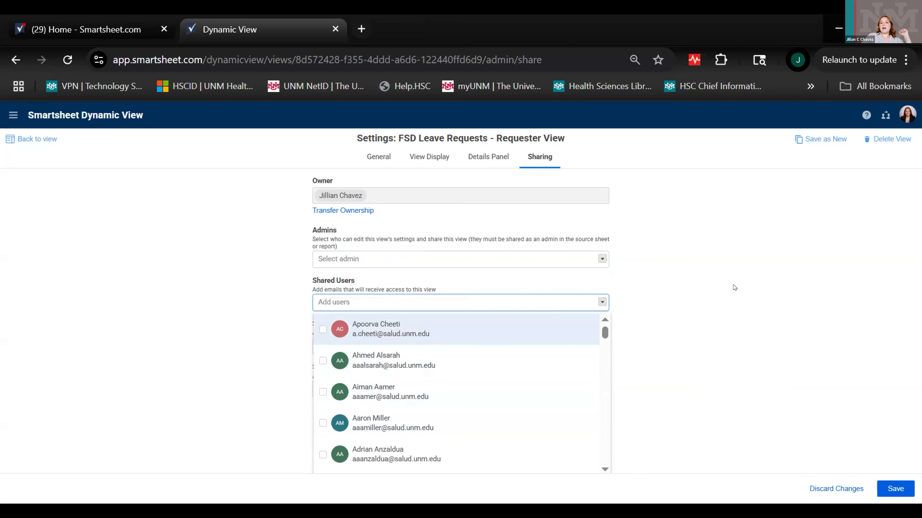
pyautogui.click(733, 285)
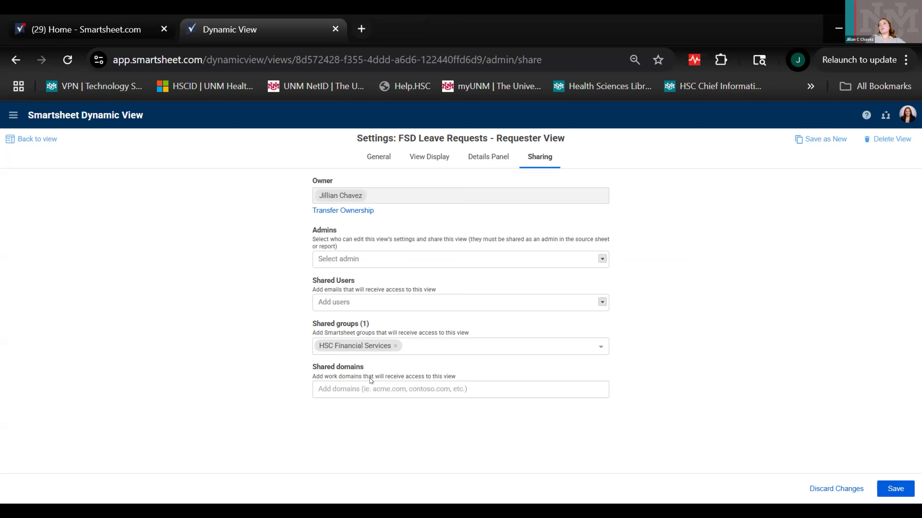
# - Add salud.unm.edu and unm.edu as shared domains for the view
pyautogui.click(368, 384)
pyautogui.write('salud.unmedi')
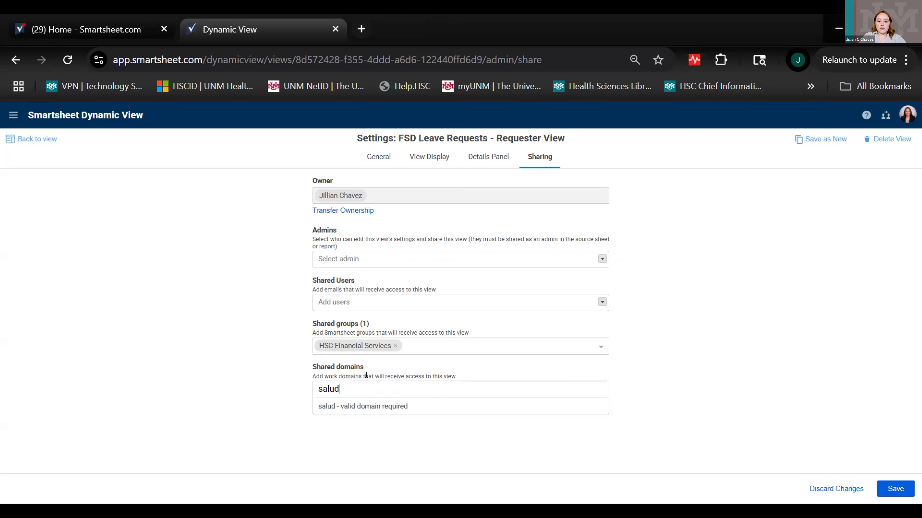
pyautogui.press('BackSpace')
pyautogui.press('BackSpace')
pyautogui.press('BackSpace')
pyautogui.write('.edu')
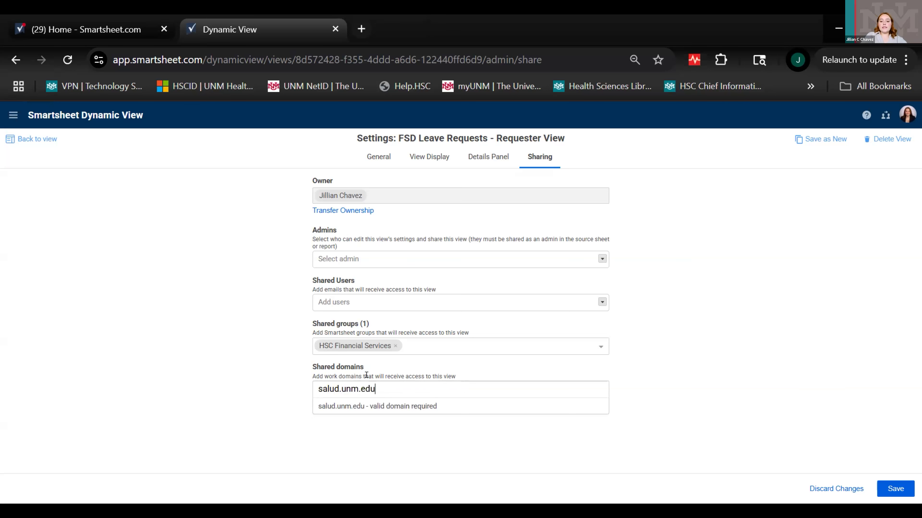
pyautogui.press('Return')
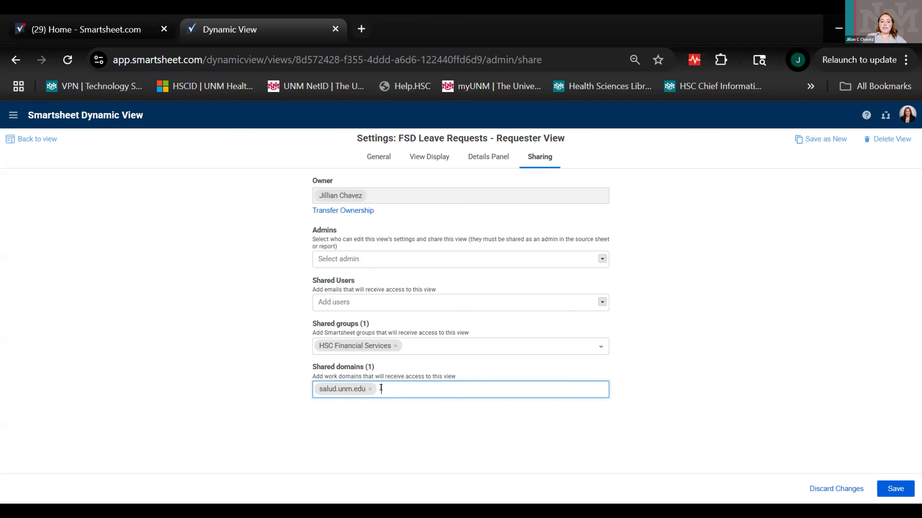
pyautogui.write('unm.edu')
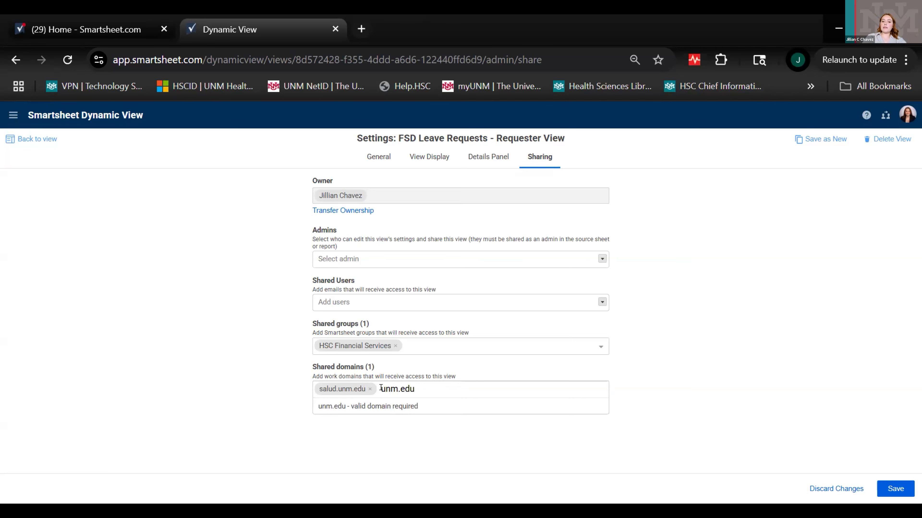
pyautogui.press('Return')
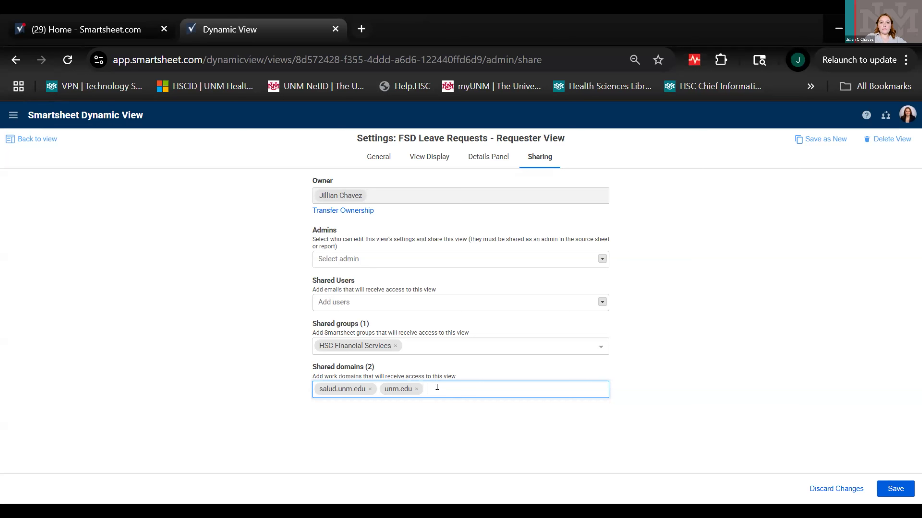
# - Remove both shared domains and discard the pending sharing changes
pyautogui.press('BackSpace')
pyautogui.press('BackSpace')
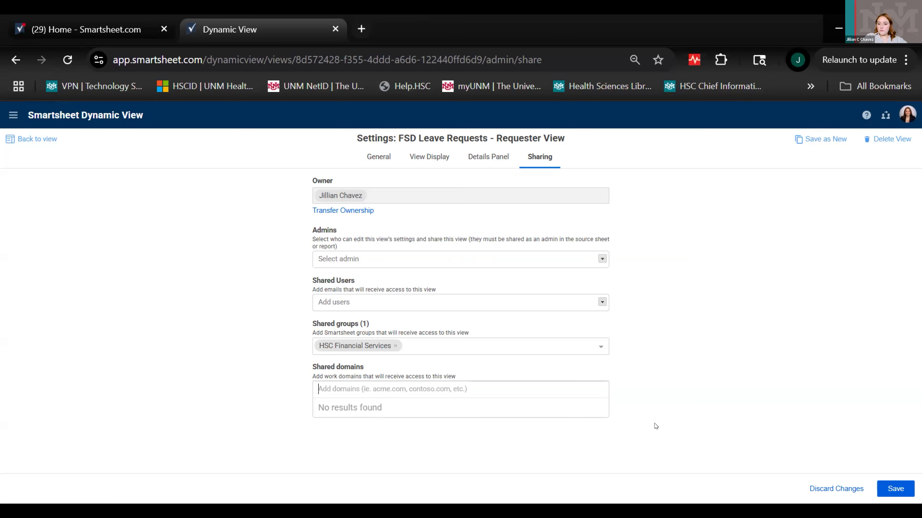
pyautogui.click(828, 482)
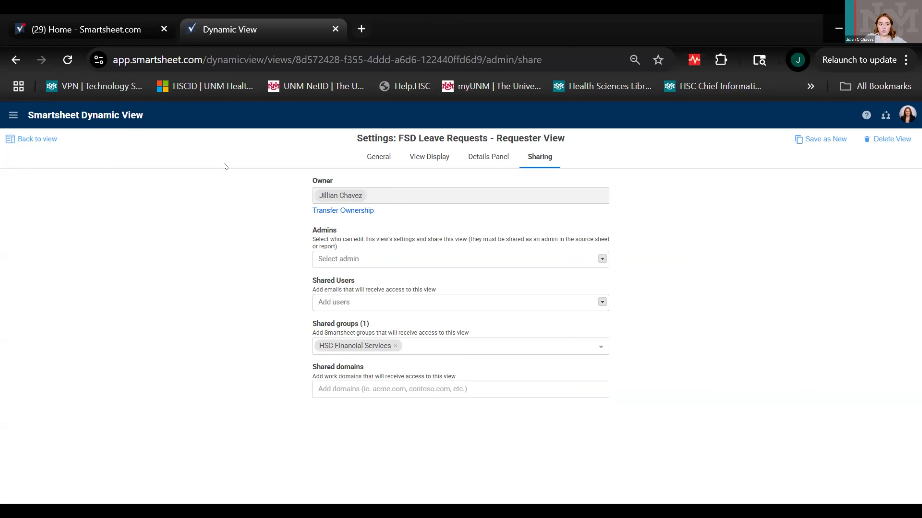
# - Return from the settings to the FSD Leave Requests requester view and select its web address
pyautogui.click(25, 136)
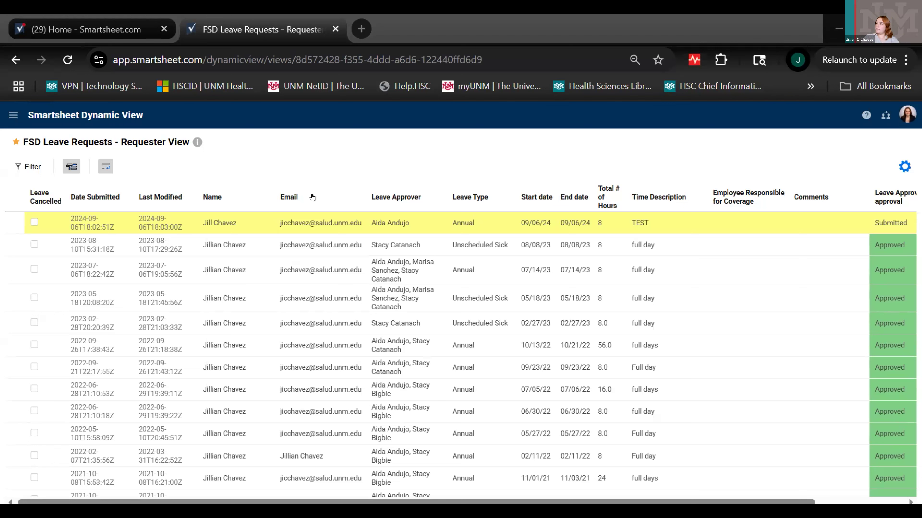
pyautogui.click(341, 55)
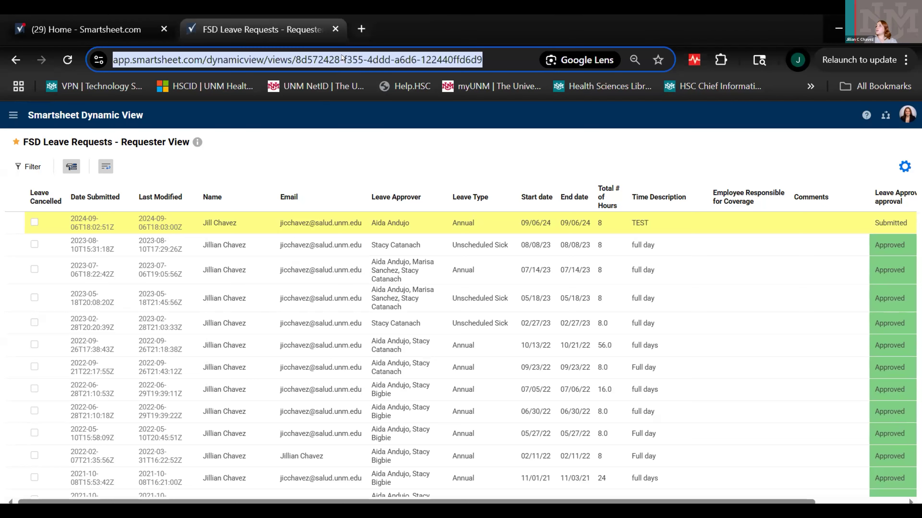